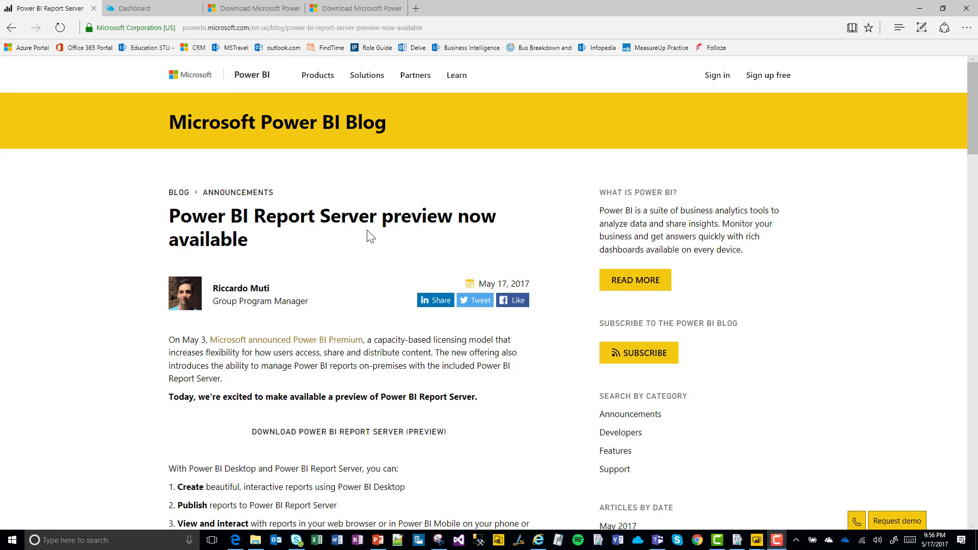
# Read through the Power BI Report Server preview announcement, including its supported features and how to try it.
pyautogui.scroll(-3, 298, 301)
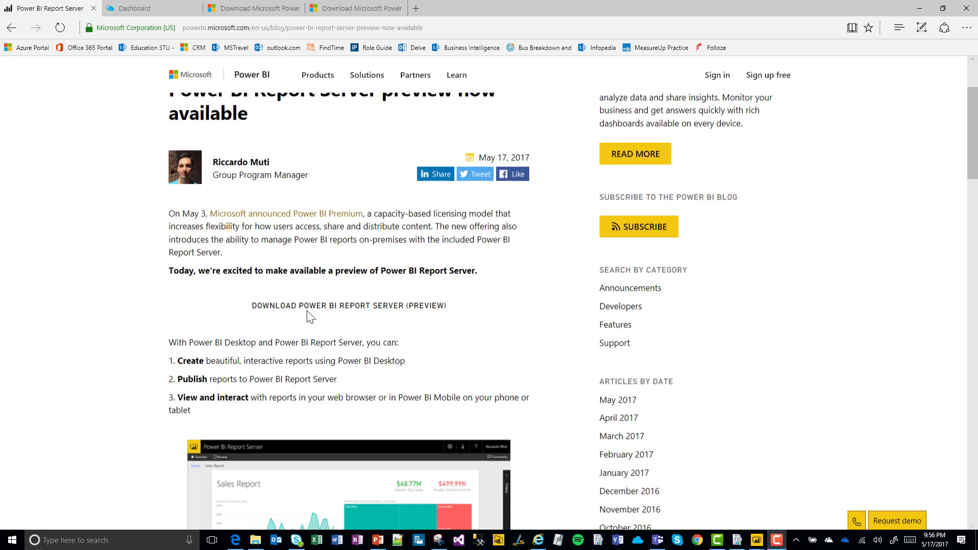
pyautogui.scroll(-7, 296, 344)
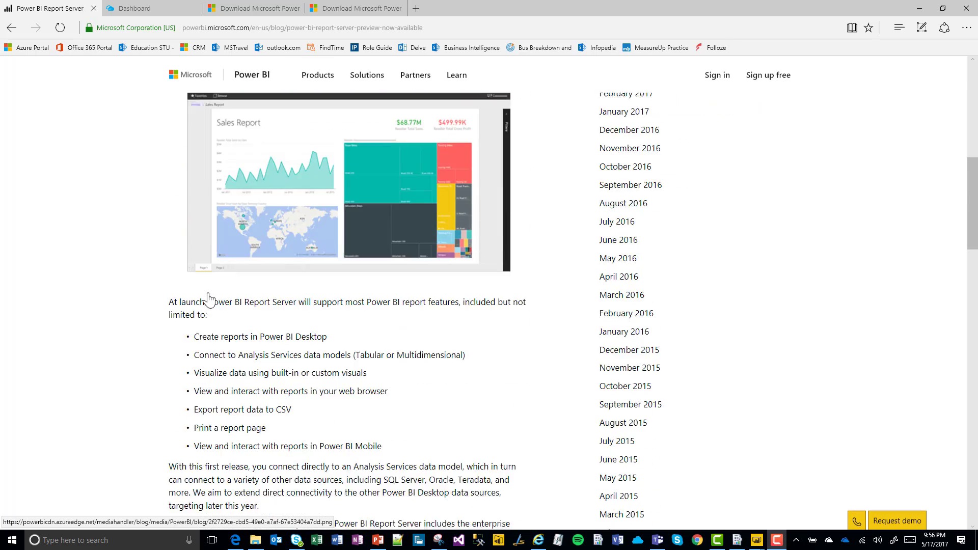
pyautogui.scroll(-3, 203, 289)
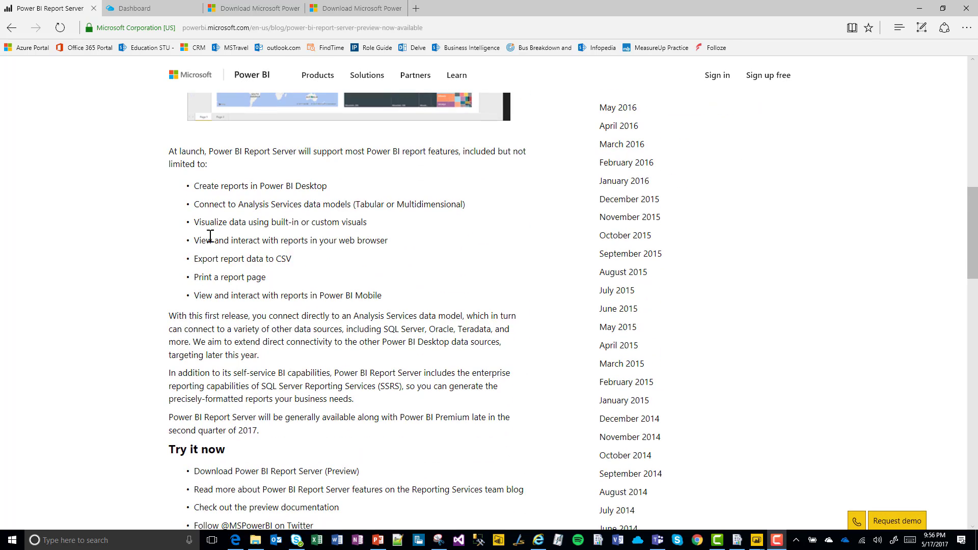
pyautogui.scroll(-3, 255, 225)
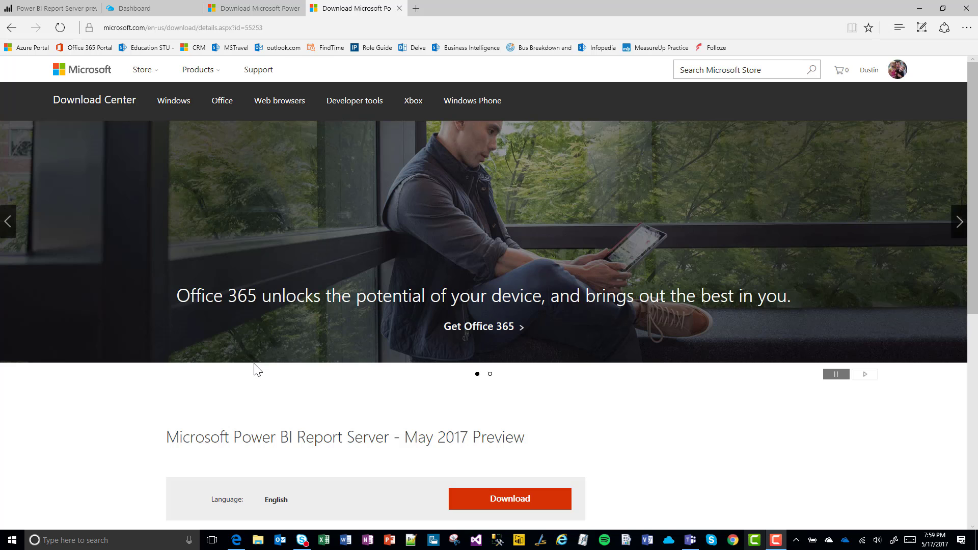
# Download PBIDesktopRS_x64.msi and PowerBIReportServer.exe from the Microsoft Power BI Report Server - May 2017 Preview page, saving the files.
pyautogui.scroll(-1, 238, 363)
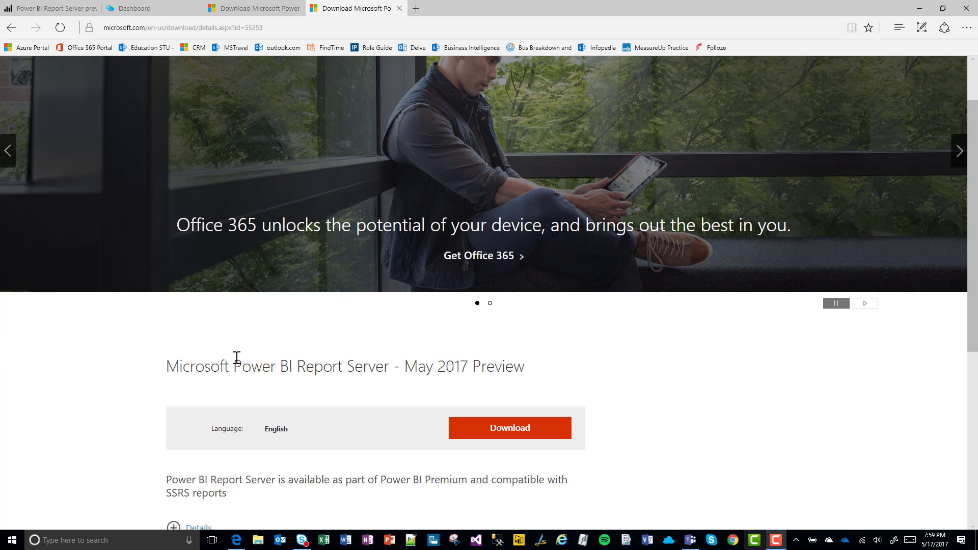
pyautogui.scroll(-2, 359, 479)
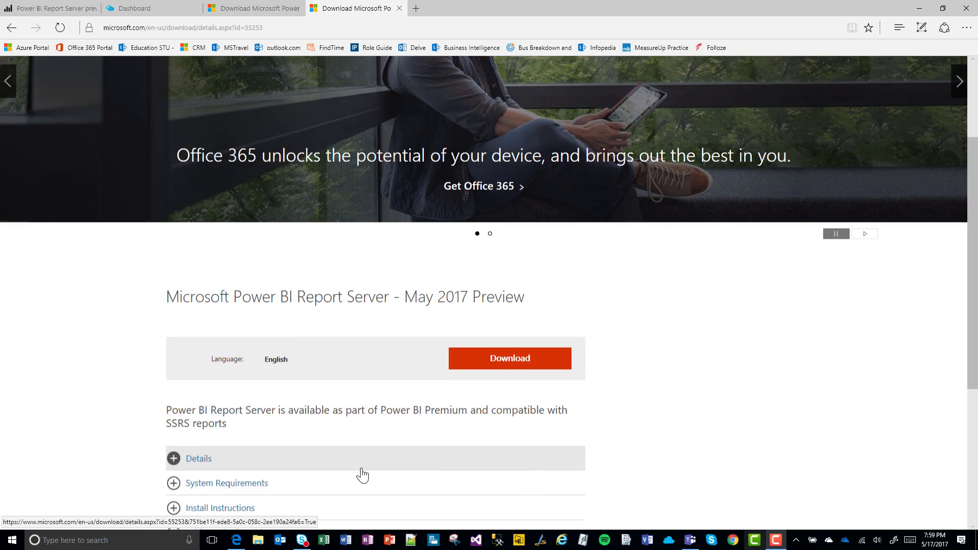
pyautogui.click(491, 287)
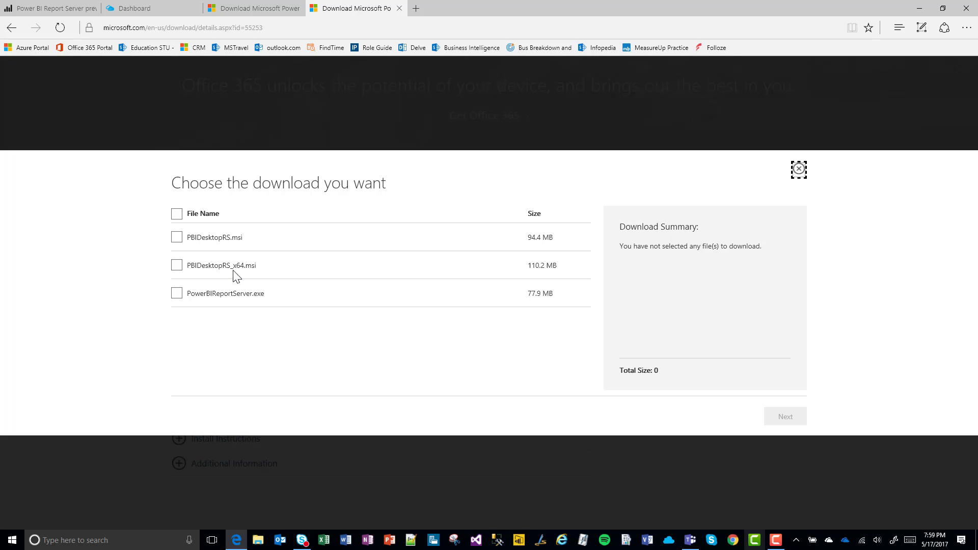
pyautogui.click(176, 265)
pyautogui.click(176, 293)
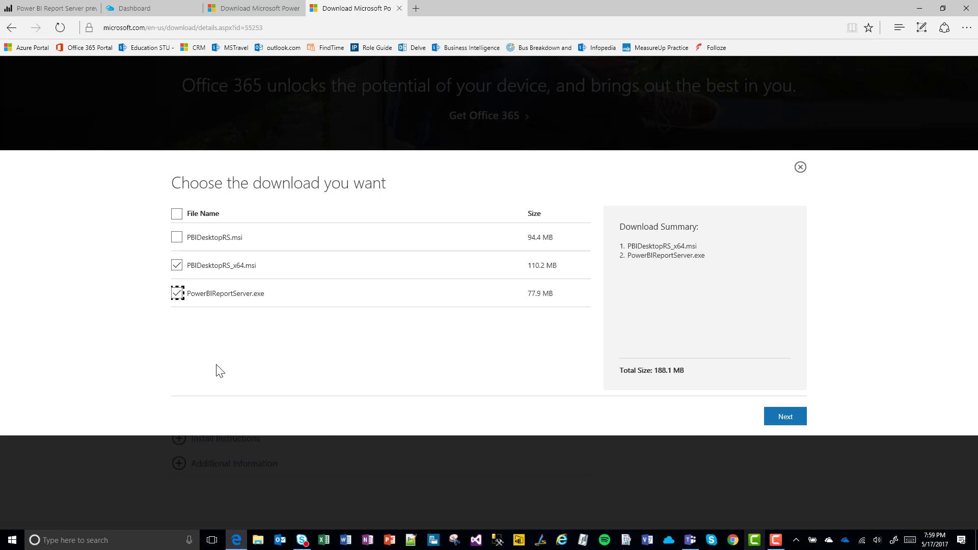
pyautogui.click(803, 422)
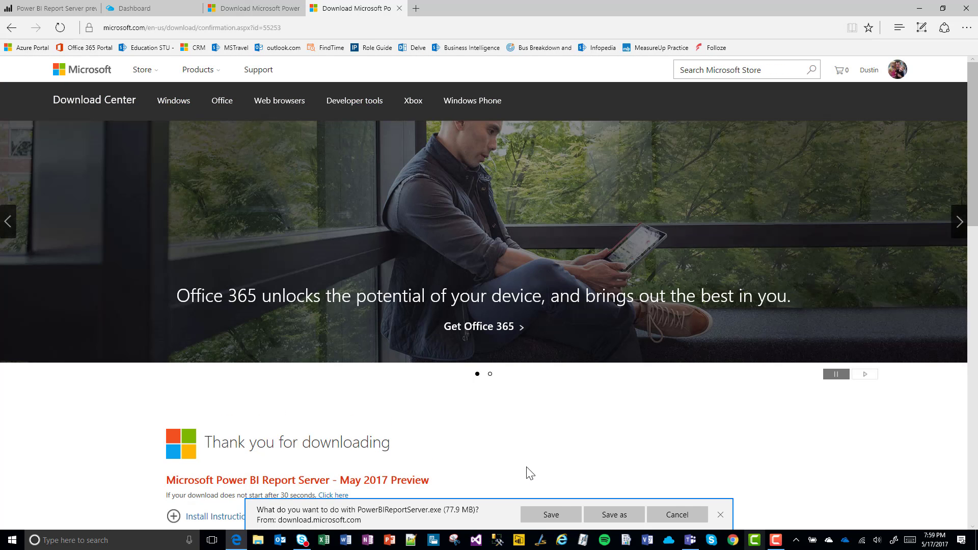
pyautogui.click(560, 514)
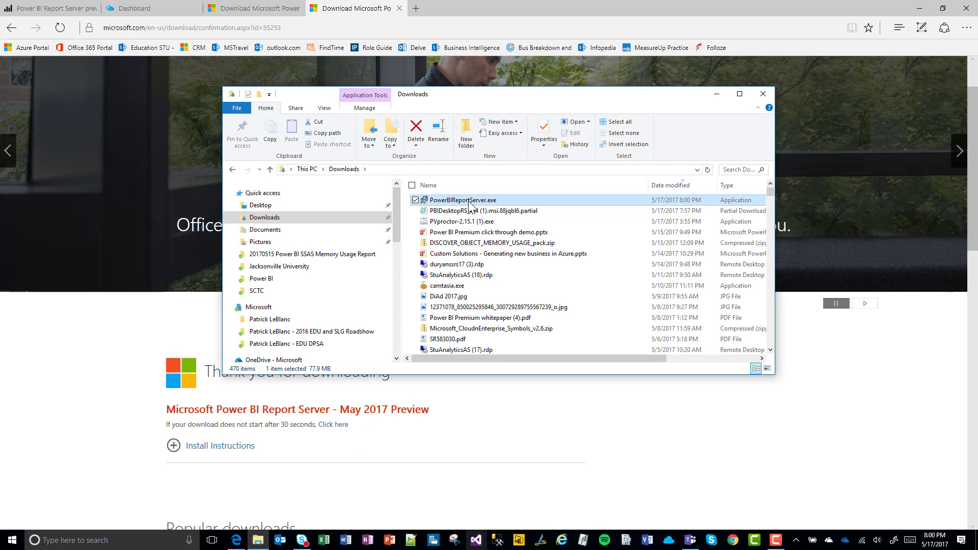
# Run PowerBIReportServer.exe from the Downloads folder and choose the free Evaluation (expires in 180 days) edition to install.
pyautogui.doubleClick(469, 201)
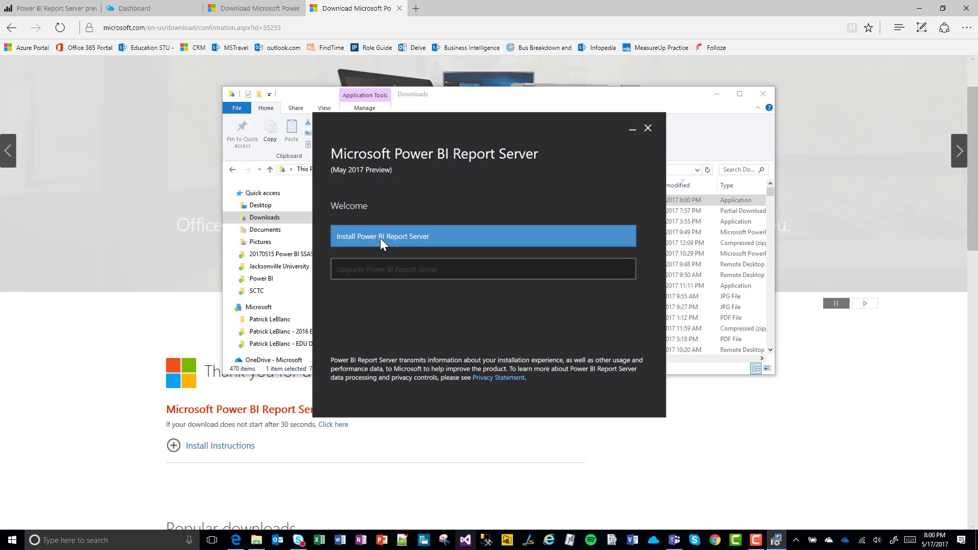
pyautogui.click(380, 237)
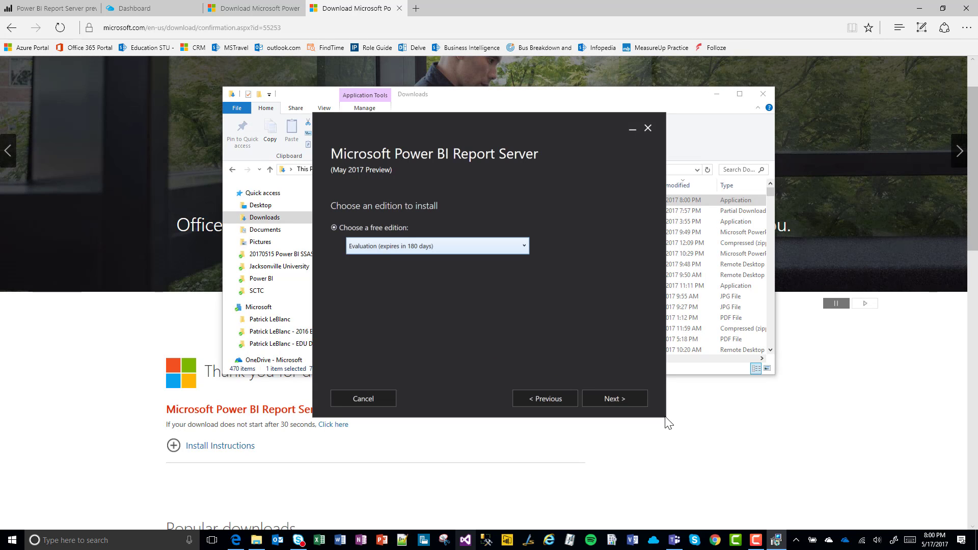
pyautogui.click(390, 247)
pyautogui.click(684, 434)
pyautogui.click(611, 402)
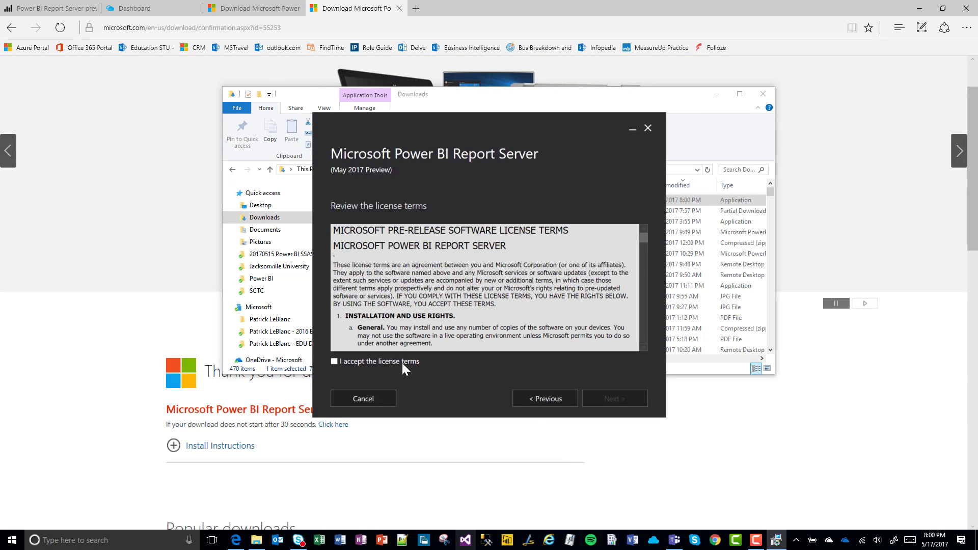
# Accept the license terms and install Power BI Report Server only, allowing the installer to make changes to the device.
pyautogui.click(370, 366)
pyautogui.click(624, 402)
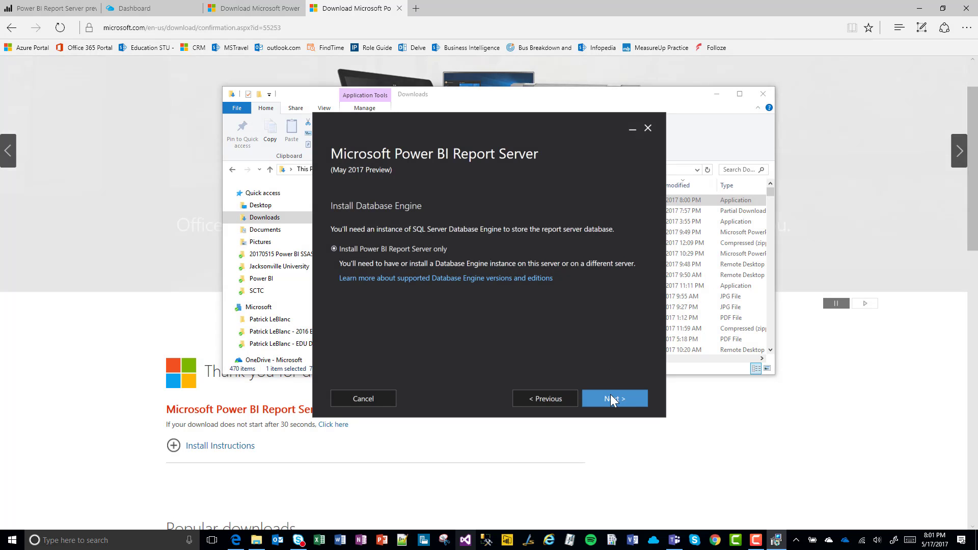
pyautogui.click(610, 394)
pyautogui.click(614, 397)
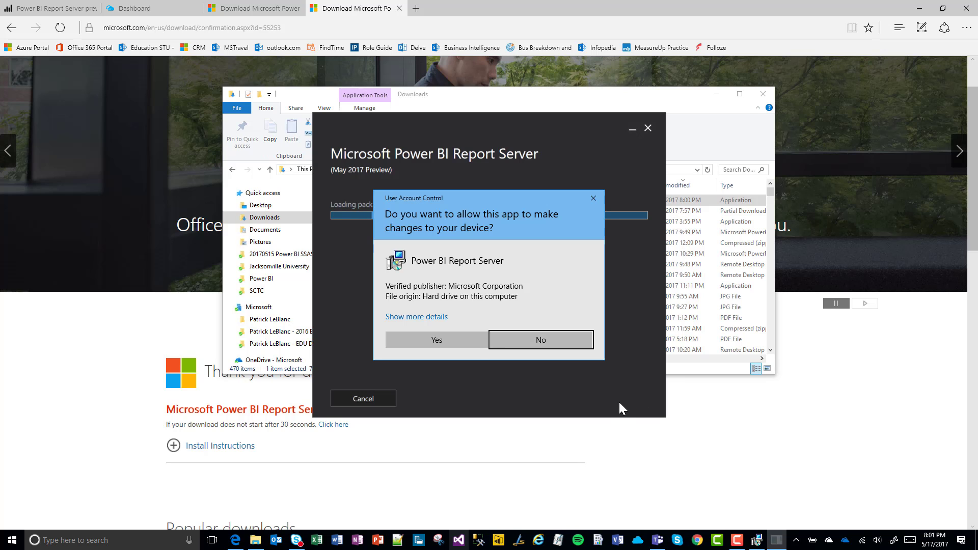
pyautogui.click(459, 342)
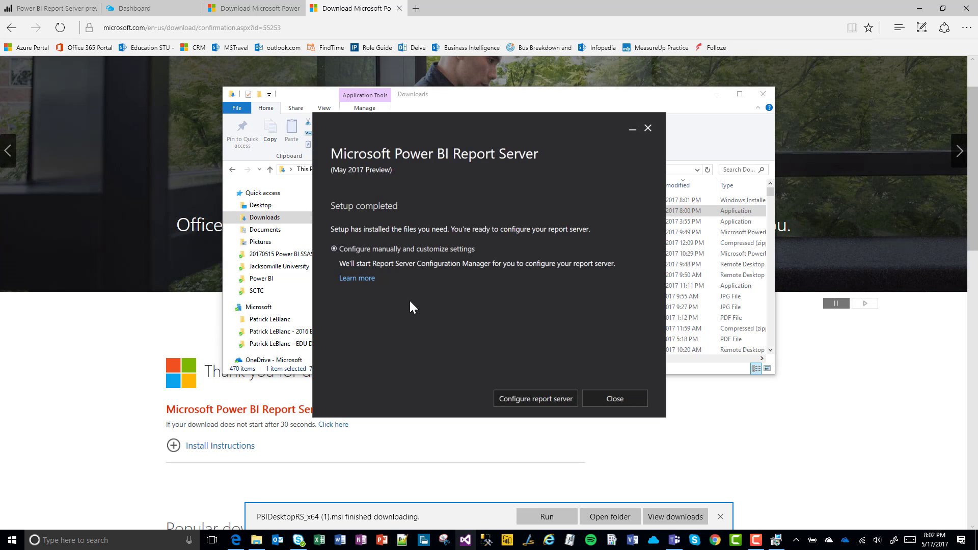
# Launch the report server configuration and start creating a new report server database, connecting to the database server with the current user's integrated security.
pyautogui.click(561, 395)
pyautogui.click(458, 338)
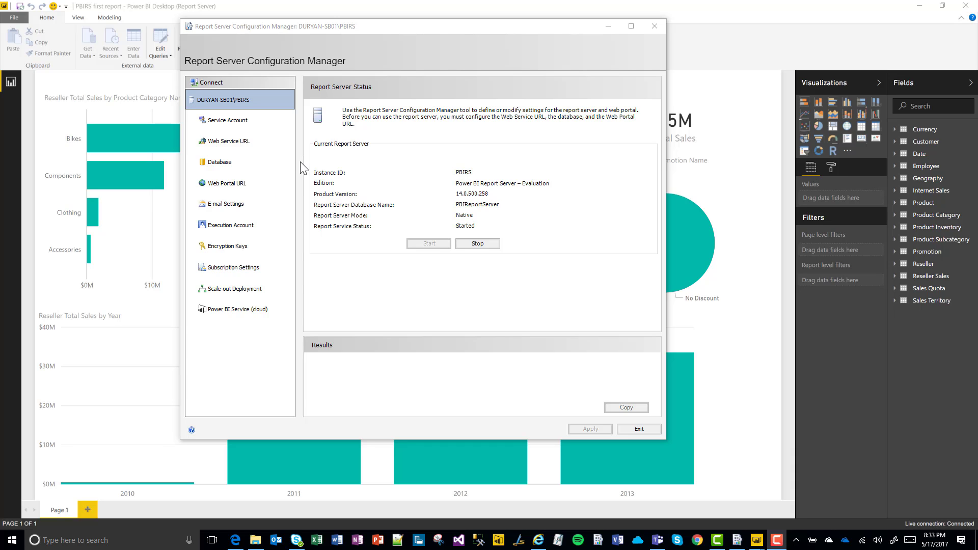
pyautogui.click(223, 164)
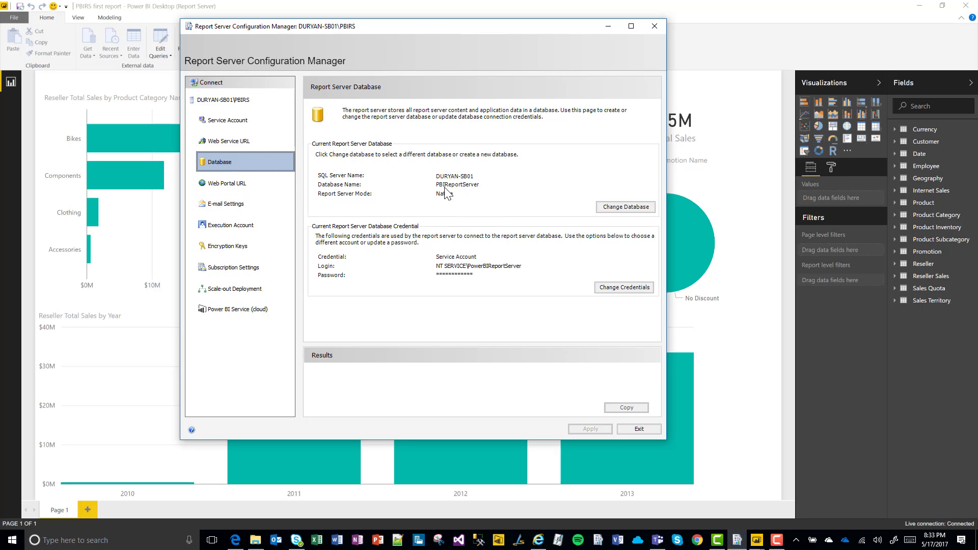
pyautogui.click(627, 208)
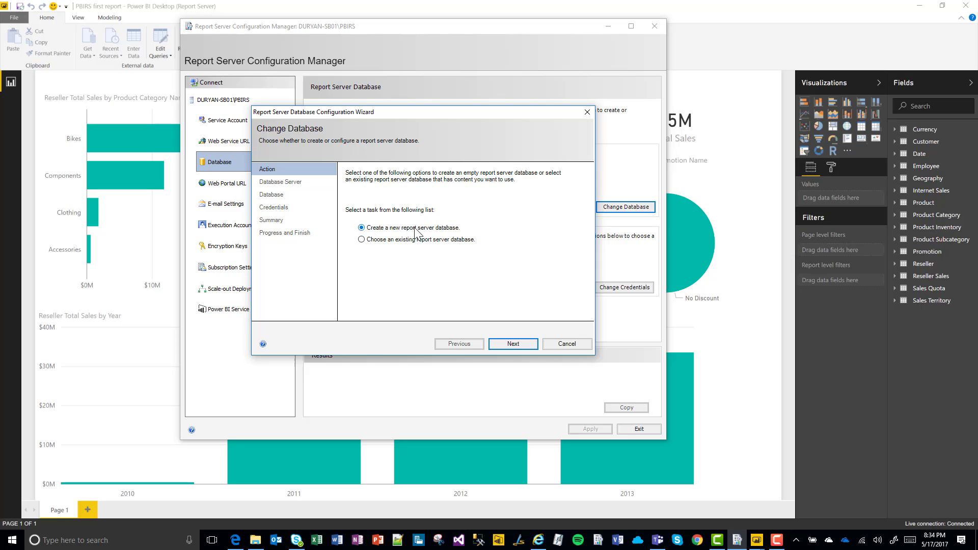
pyautogui.click(512, 344)
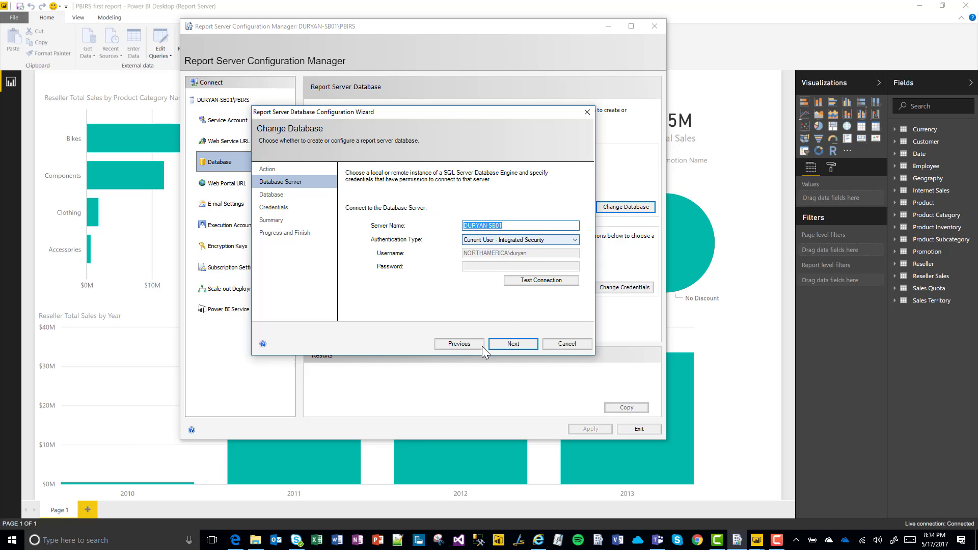
pyautogui.click(515, 344)
# Name the new report server database PowerBIReportServer.
pyautogui.click(462, 207)
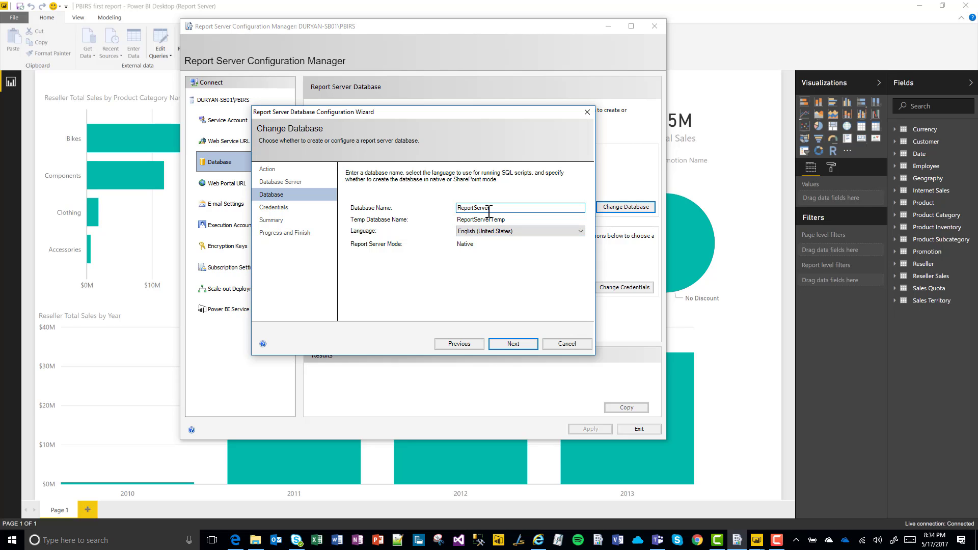
pyautogui.click(460, 207)
pyautogui.write('PowerBI')
pyautogui.doubleClick(460, 206)
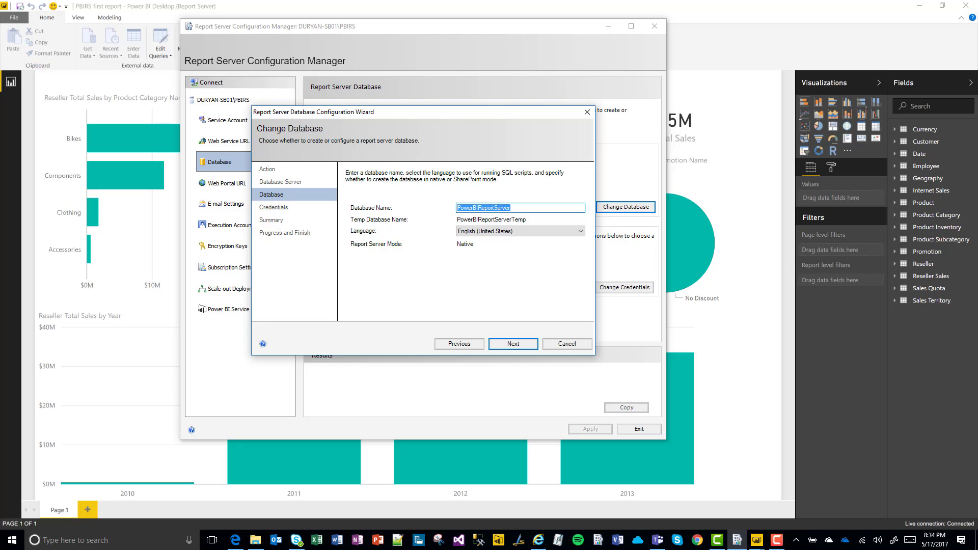
# Keep Service Credentials as the authentication type, accept the database summary and complete the database configuration wizard.
pyautogui.click(504, 345)
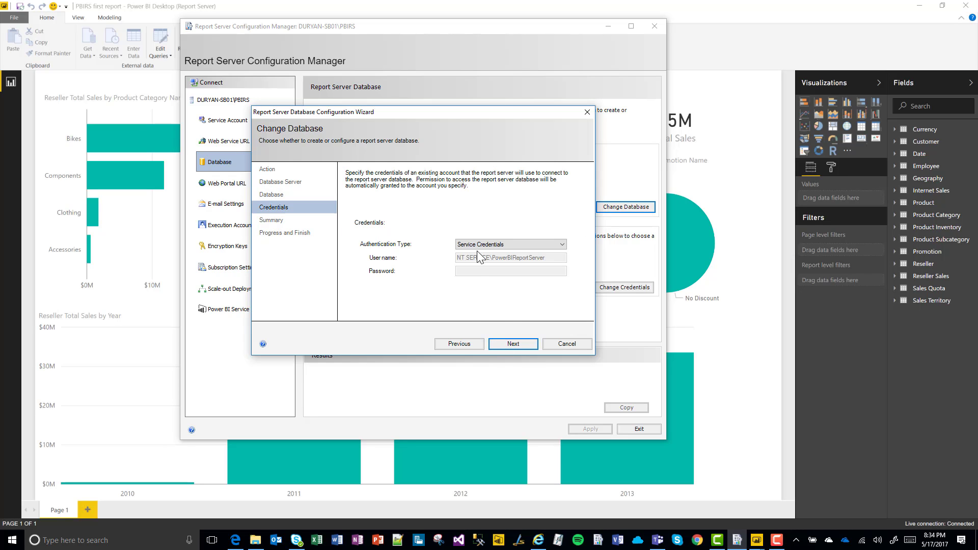
pyautogui.click(514, 347)
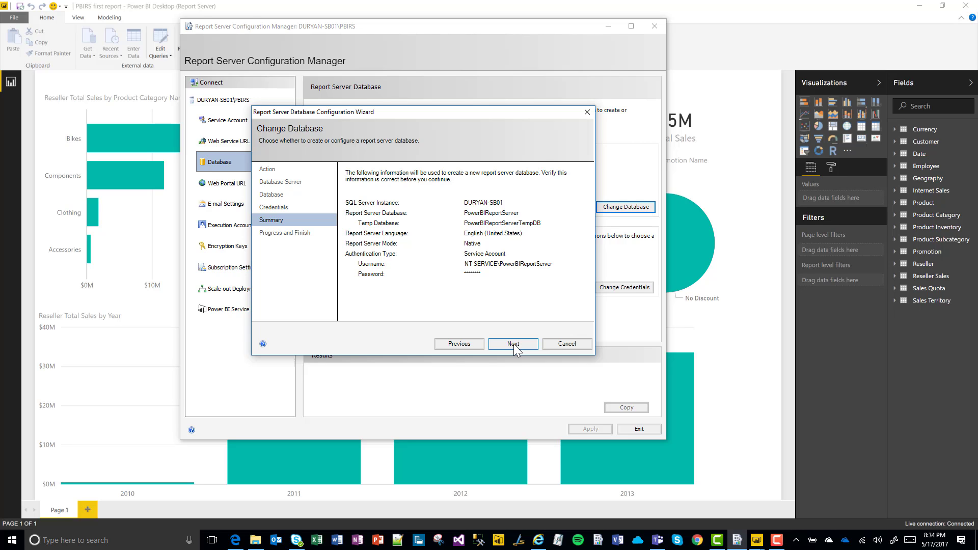
pyautogui.click(514, 344)
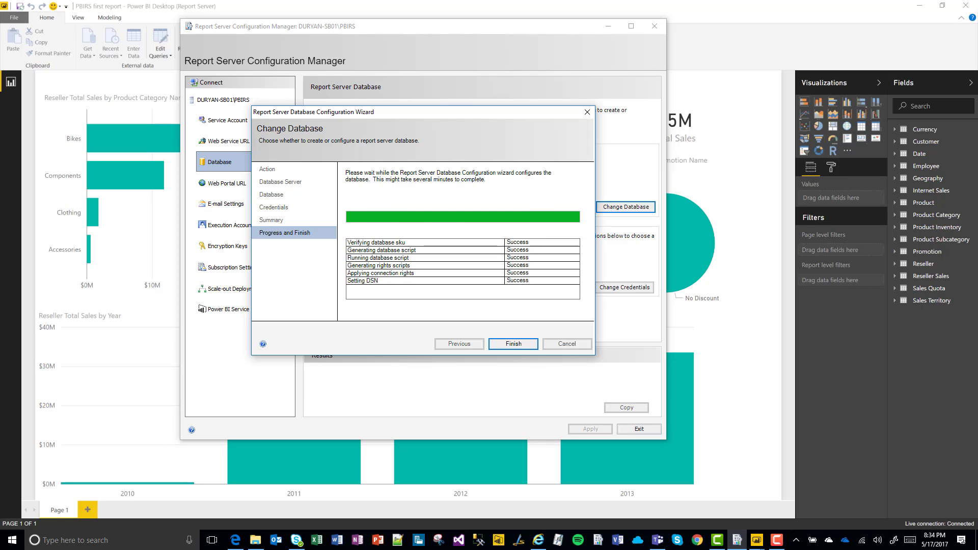
pyautogui.click(510, 344)
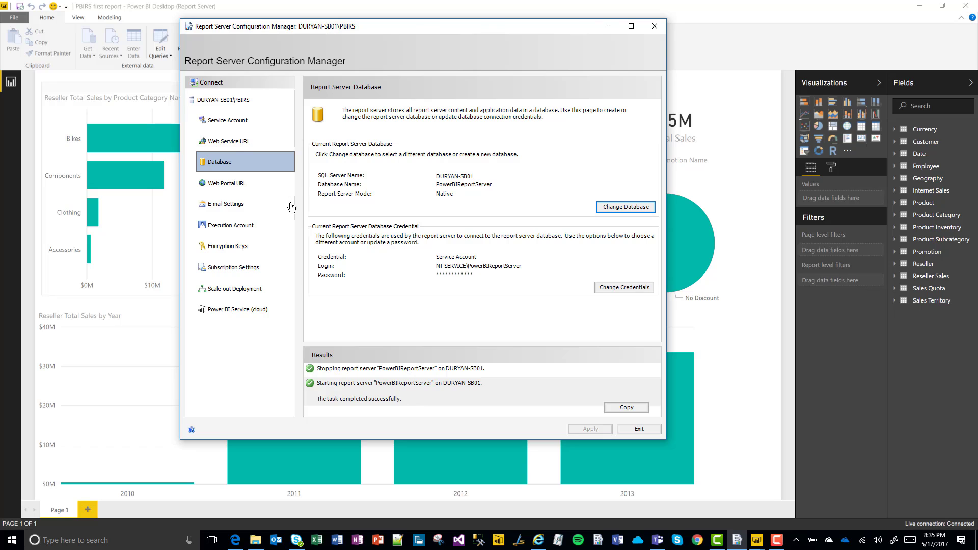
# Review the virtual directory and site settings for the Web Service URL and the Web Portal URL.
pyautogui.click(232, 147)
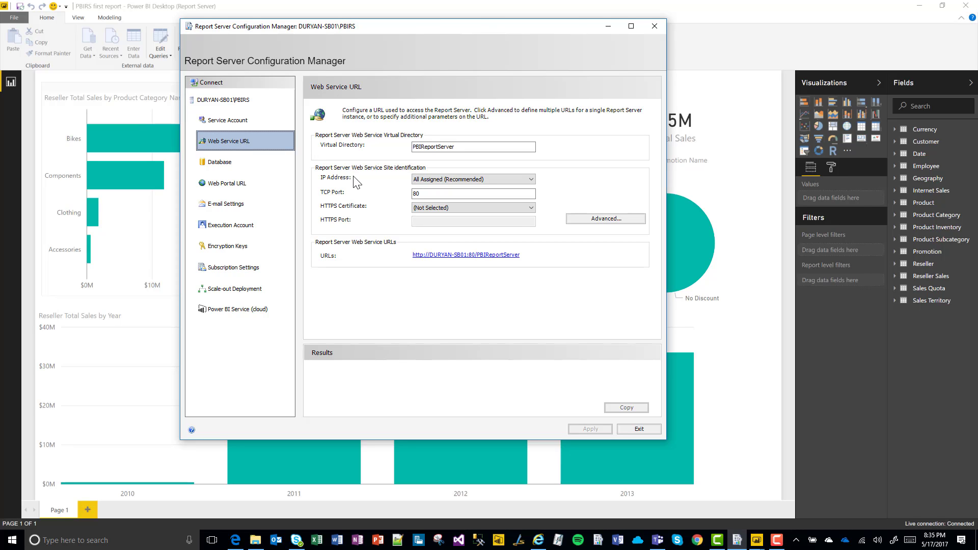
pyautogui.click(426, 149)
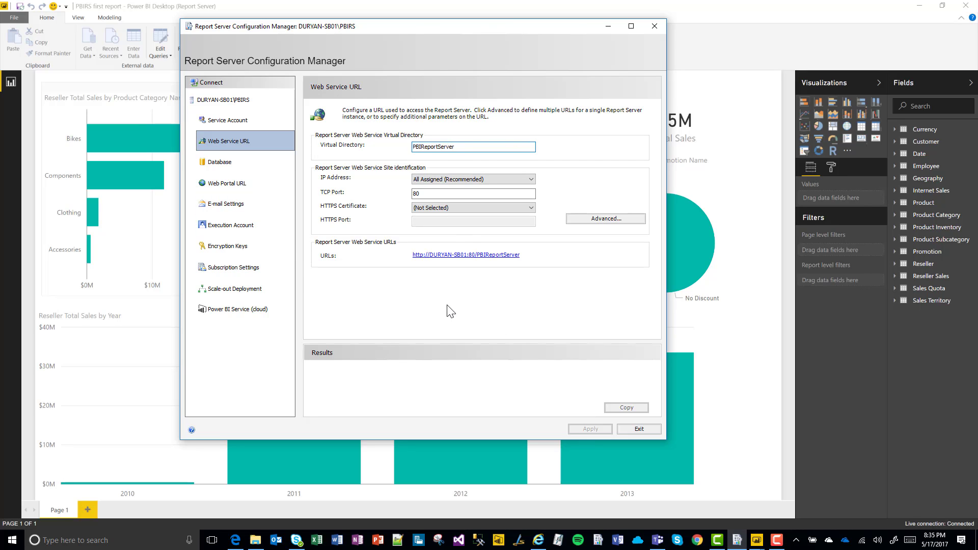
pyautogui.click(227, 185)
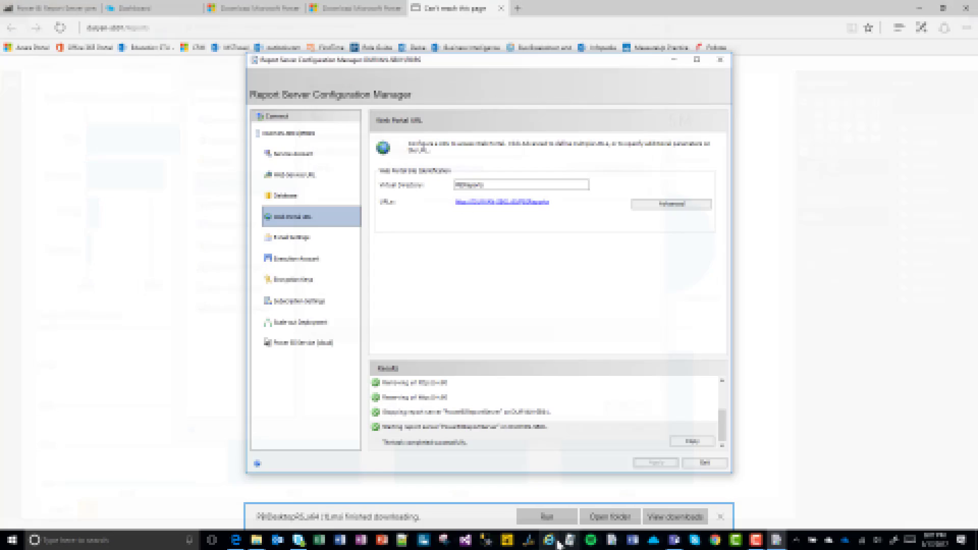
pyautogui.rightClick(549, 540)
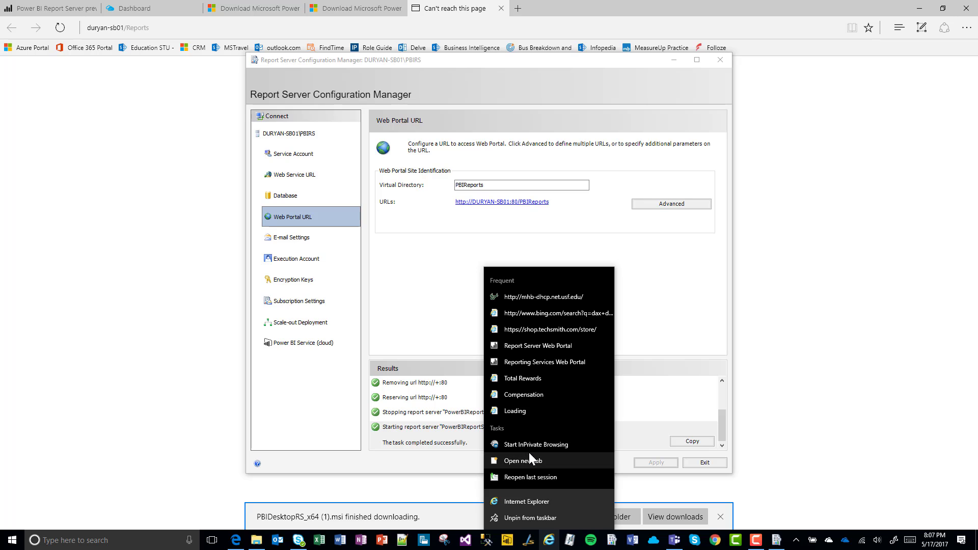
pyautogui.rightClick(518, 497)
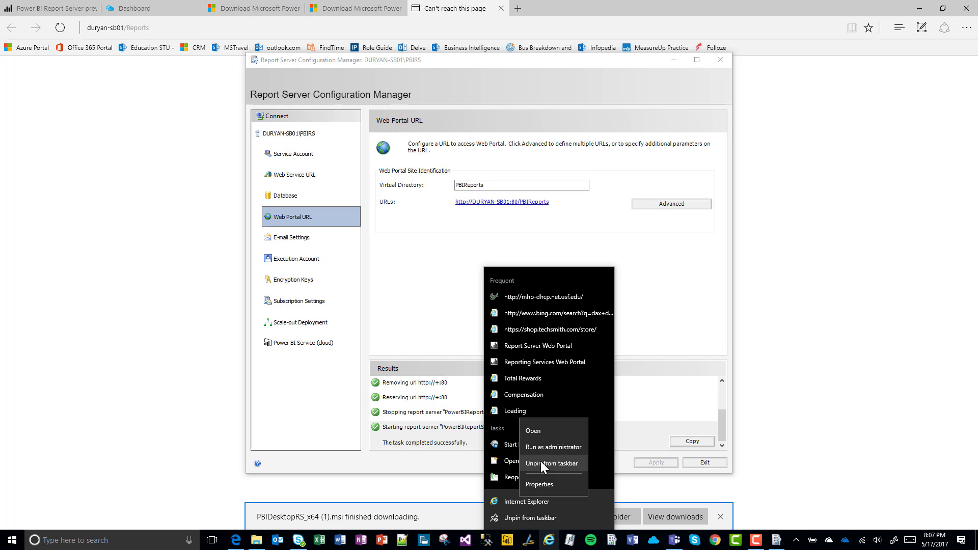
pyautogui.click(540, 461)
pyautogui.click(463, 341)
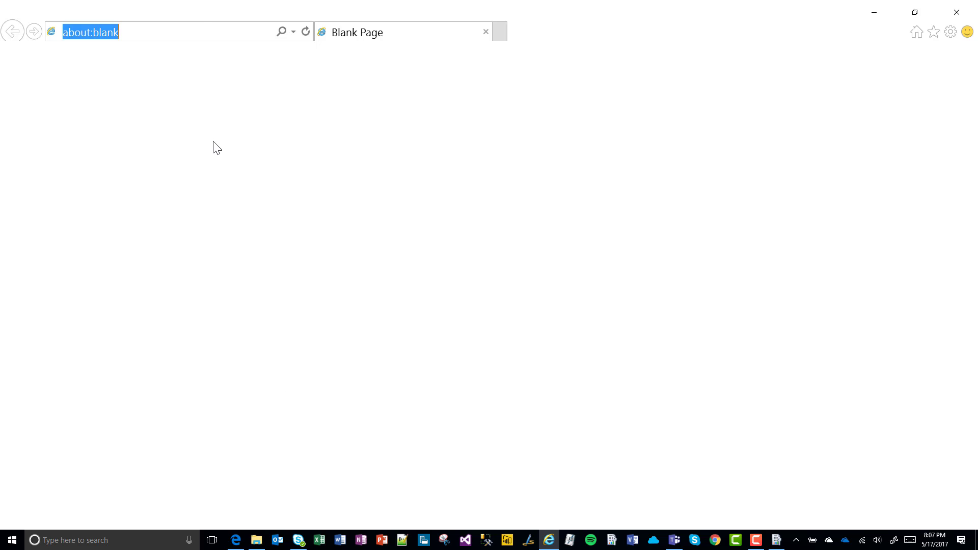
pyautogui.write('http://duryan-sb01/pbireports')
pyautogui.press('Return')
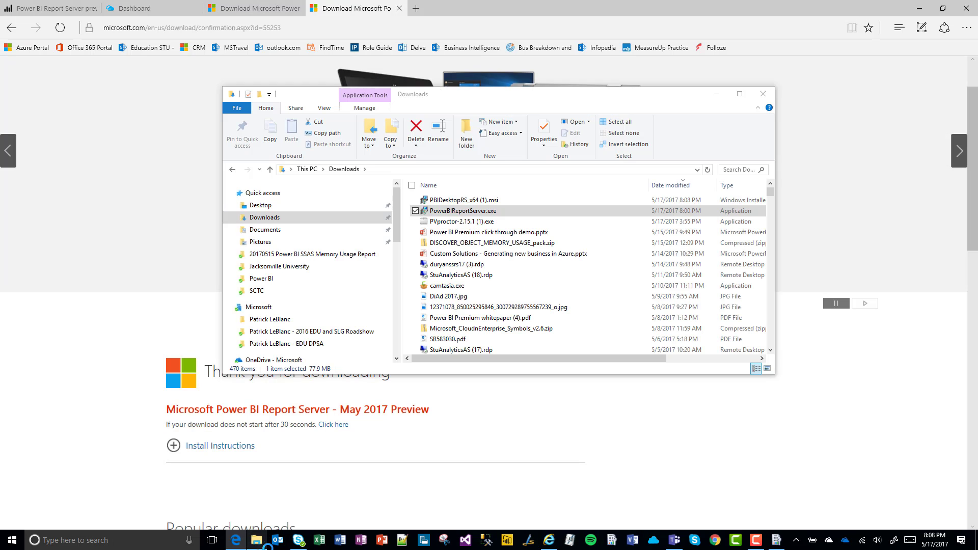
# Launch the PBIDesktopRS_x64 (1).msi installer from the Downloads folder.
pyautogui.click(257, 541)
pyautogui.click(478, 201)
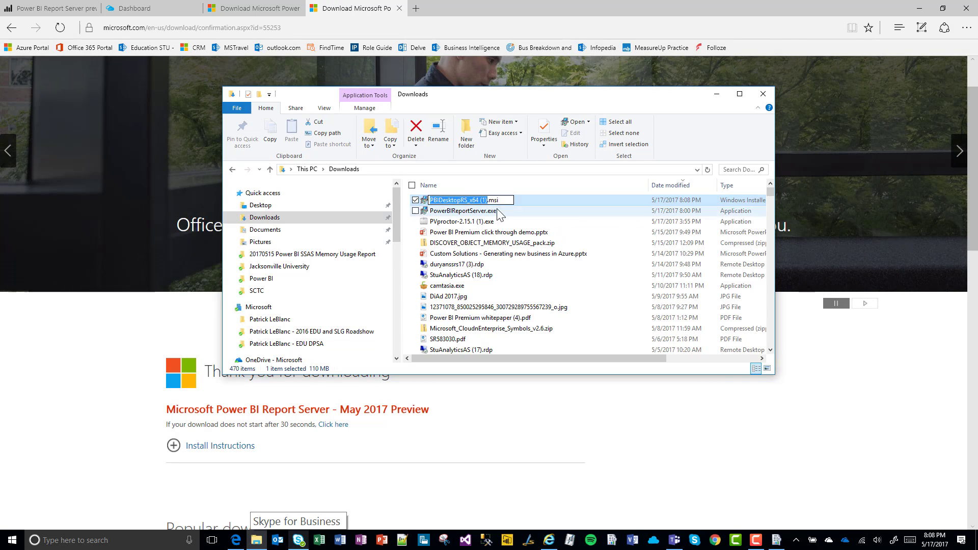
pyautogui.click(480, 210)
pyautogui.click(480, 200)
pyautogui.doubleClick(481, 202)
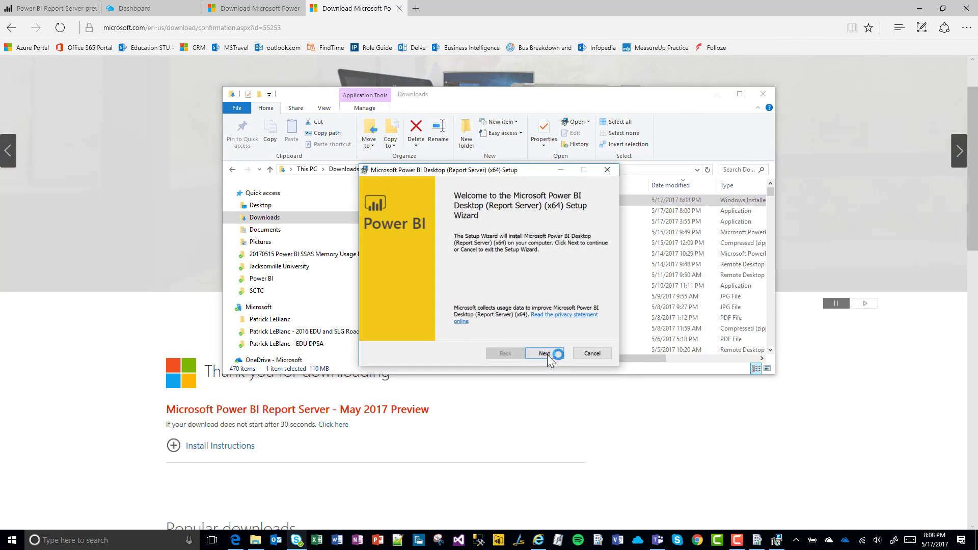
# Install Power BI Desktop (Report Server) with the license terms accepted, the default destination folder and a desktop shortcut, allowing it to change the device.
pyautogui.click(546, 353)
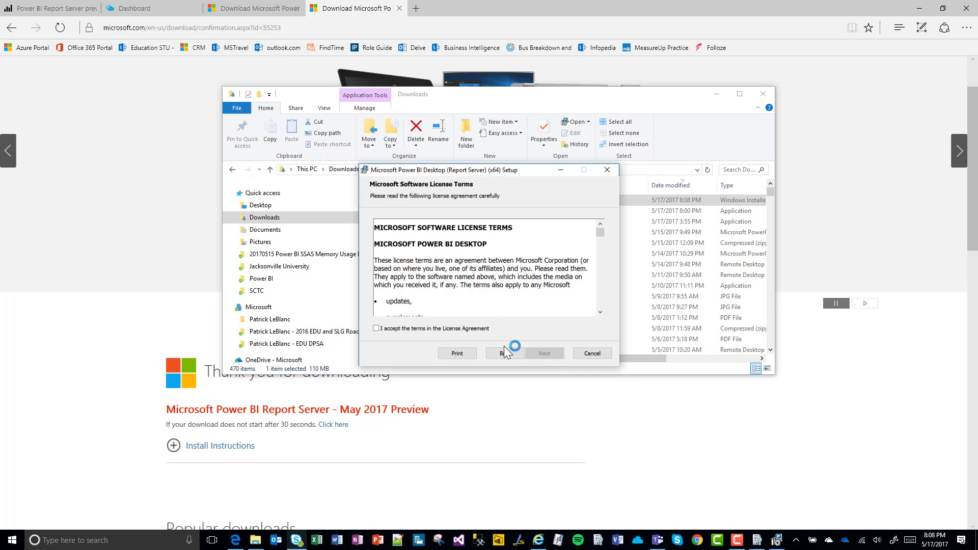
pyautogui.hotkey('alt', 'a')
pyautogui.click(548, 348)
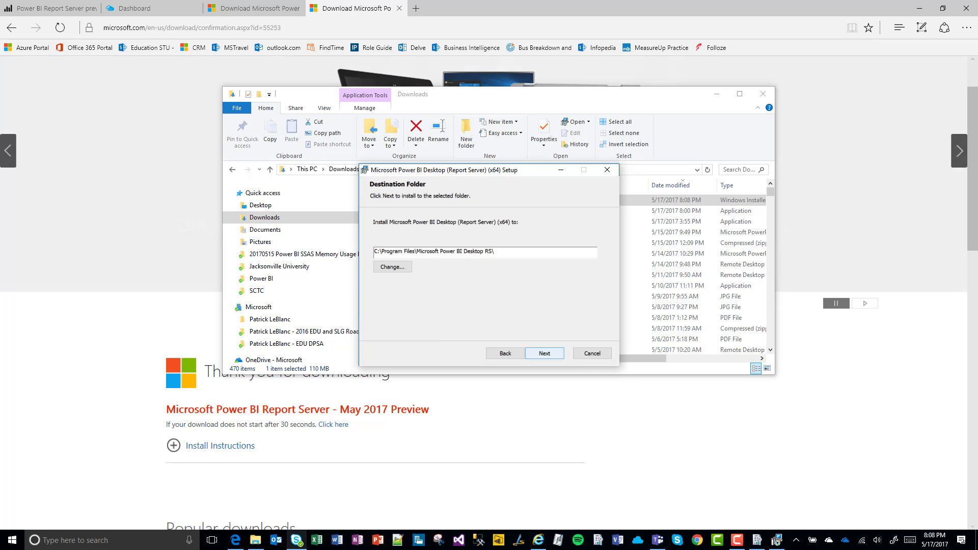
pyautogui.click(544, 353)
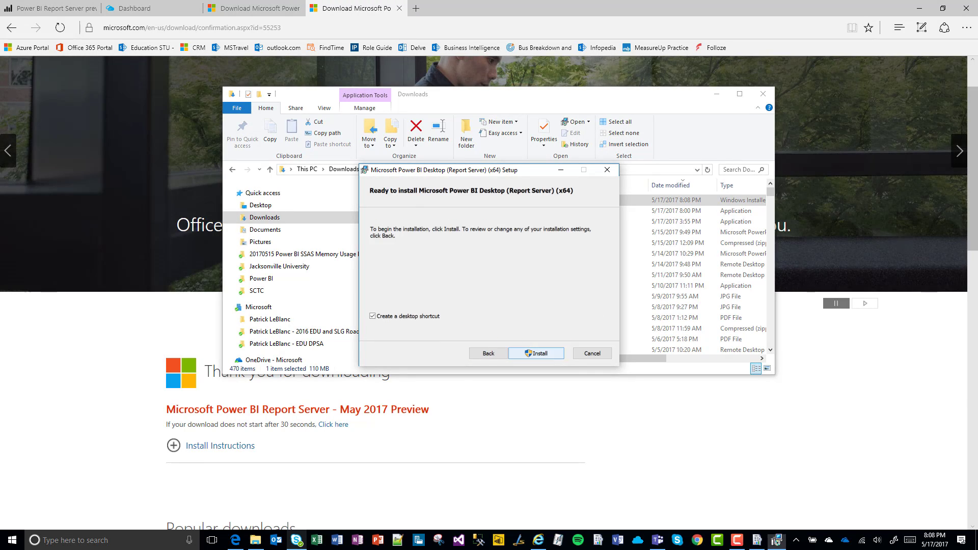
pyautogui.click(546, 353)
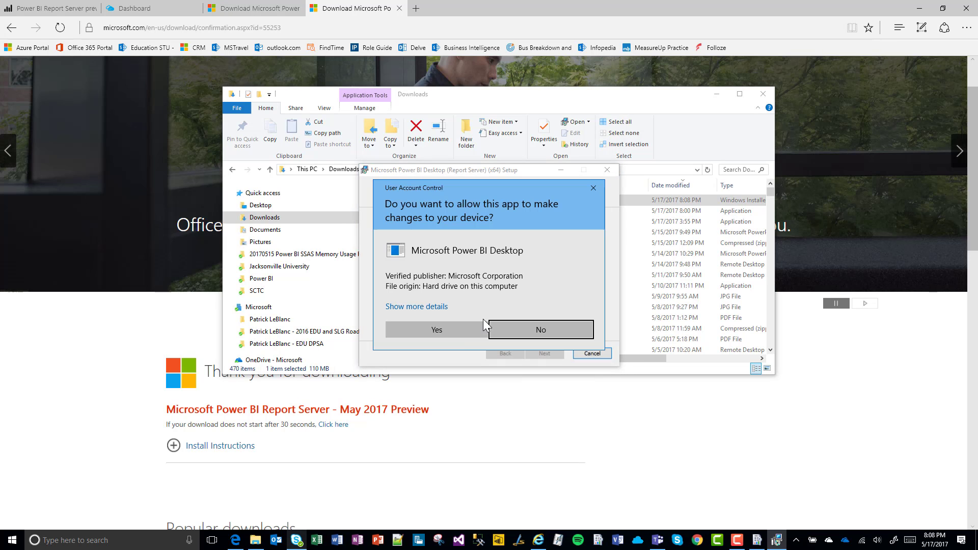
pyautogui.click(457, 331)
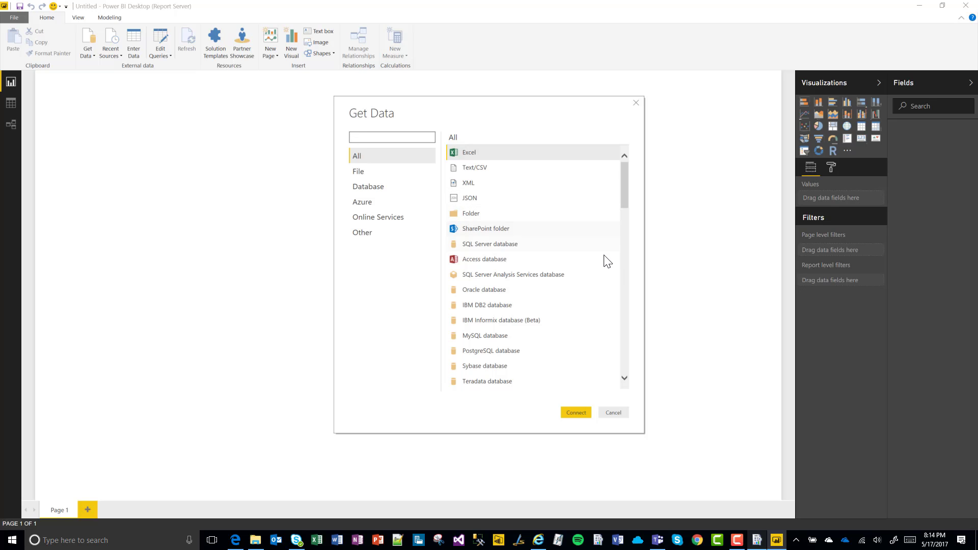
# Connect live to the SQL Server Analysis Services database source on server duryan-sb01.
pyautogui.click(564, 274)
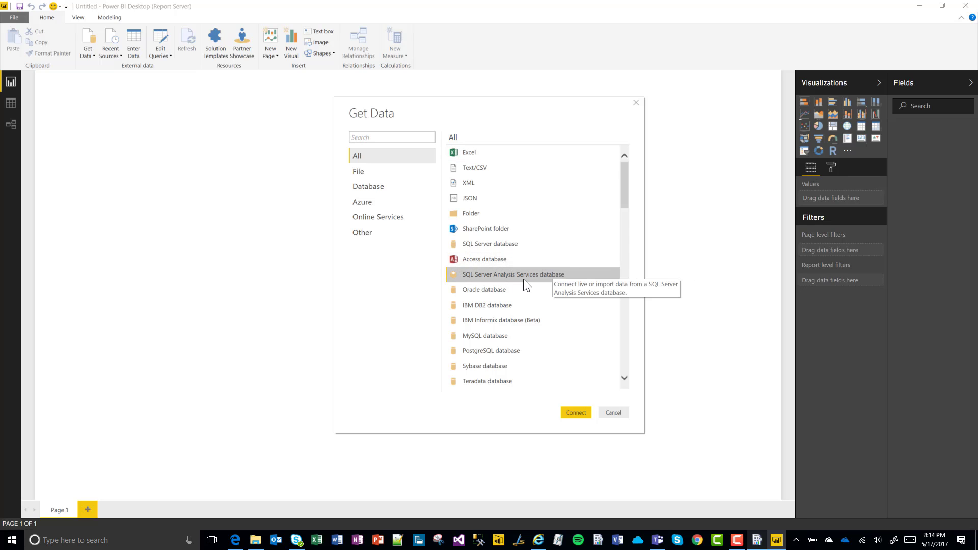
pyautogui.click(575, 413)
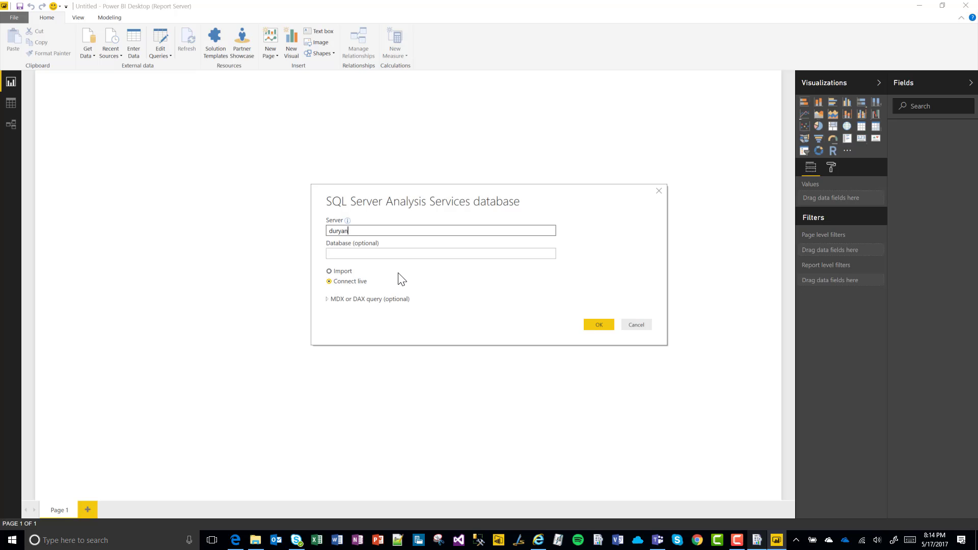
pyautogui.write('sb01')
pyautogui.click(614, 324)
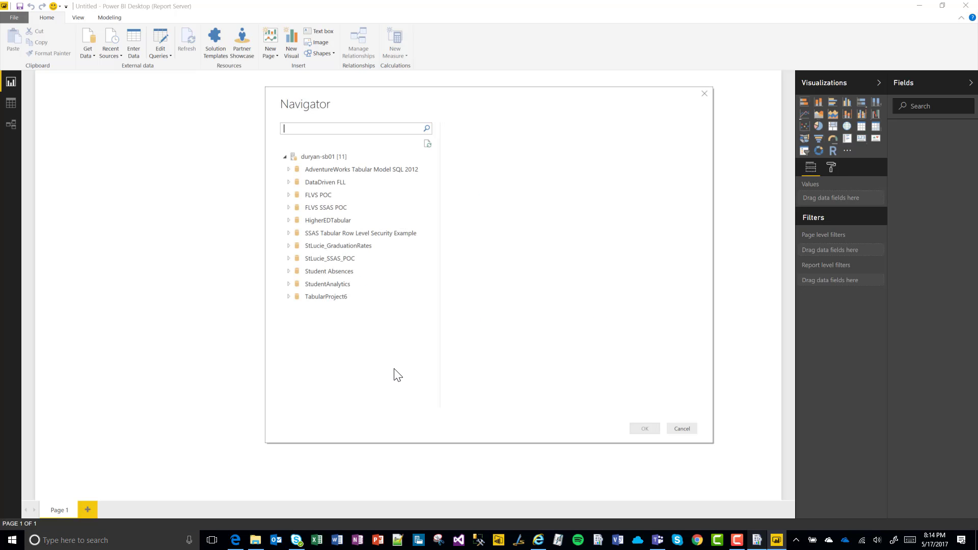
# Choose the Model perspective of the AdventureWorks Tabular Model SQL 2012 database.
pyautogui.click(313, 222)
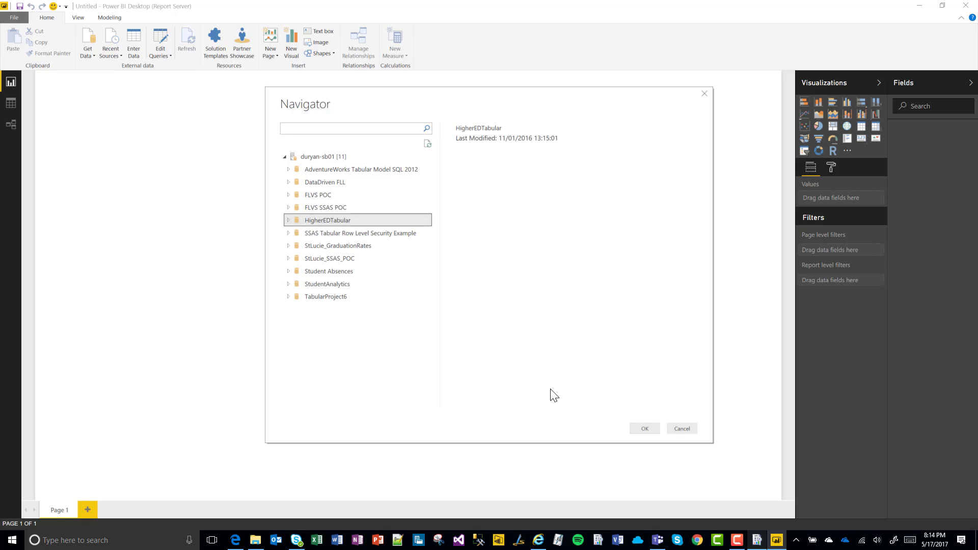
pyautogui.click(289, 168)
pyautogui.click(312, 183)
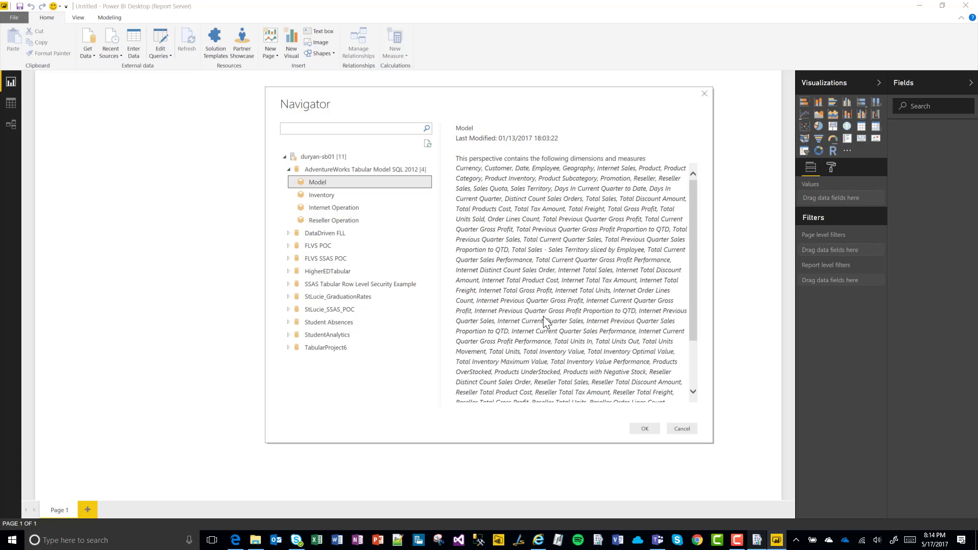
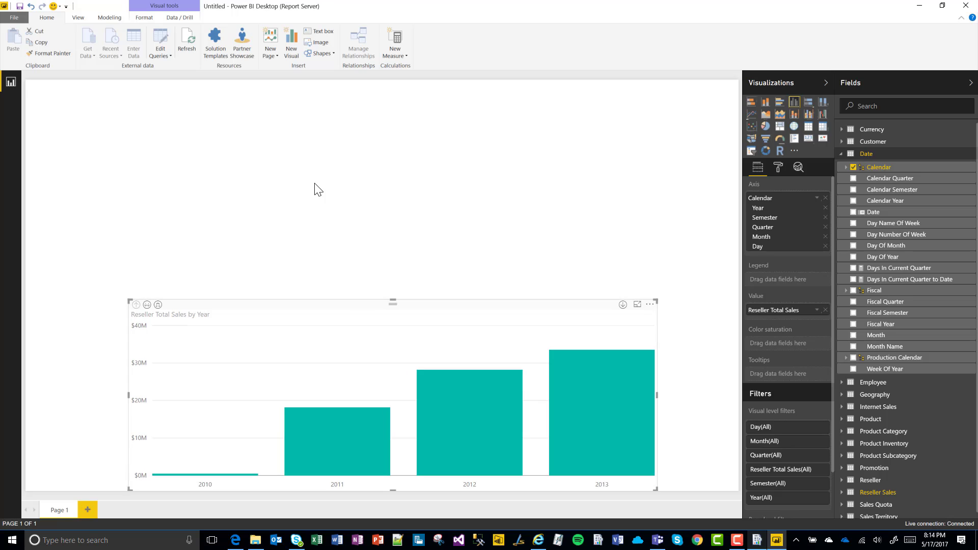
# Add a separate card visual showing Reseller Total Sales from the Reseller Sales table.
pyautogui.click(713, 222)
pyautogui.click(841, 154)
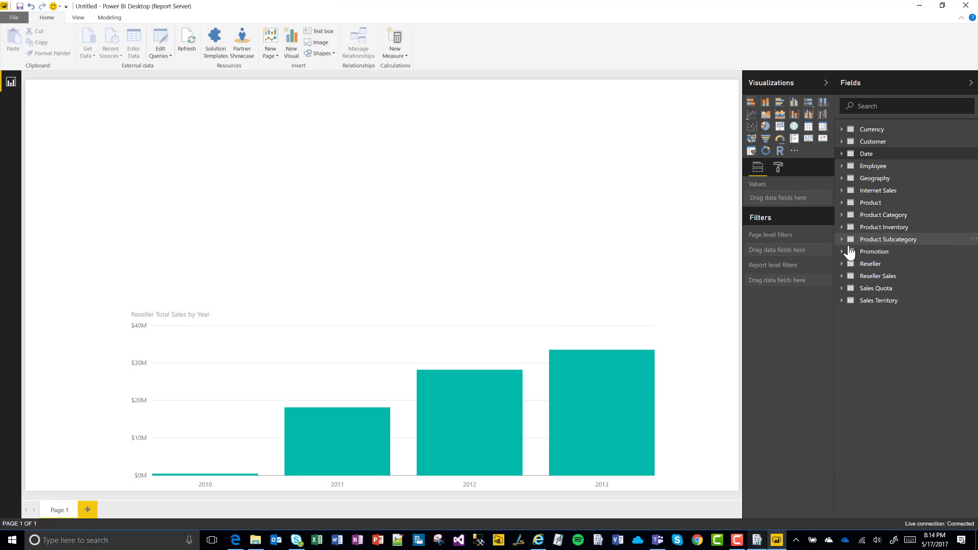
pyautogui.click(879, 275)
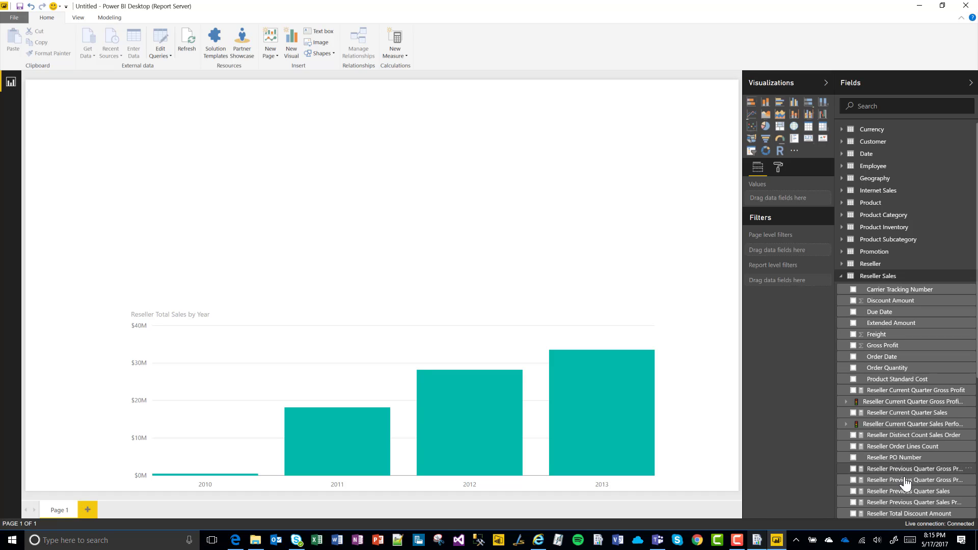
pyautogui.scroll(-2, 939, 467)
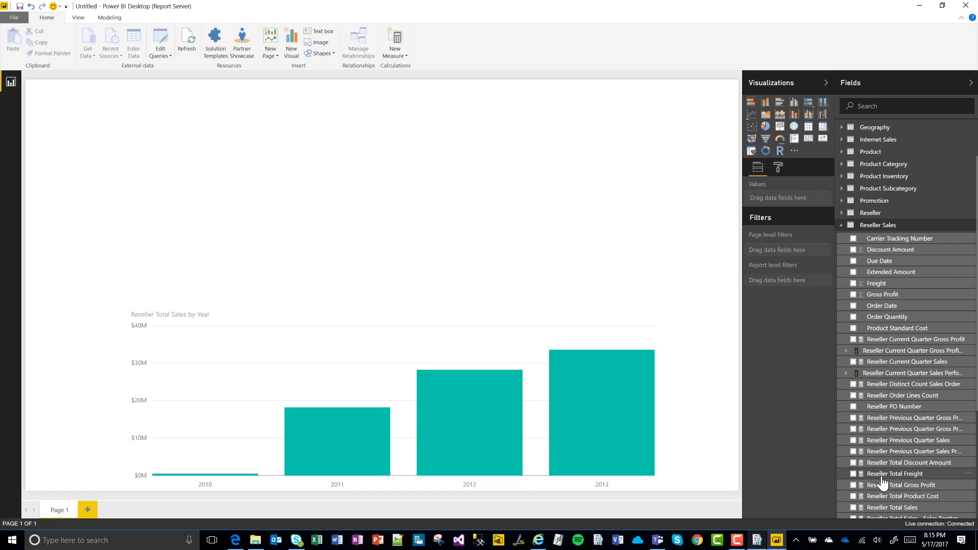
pyautogui.click(853, 508)
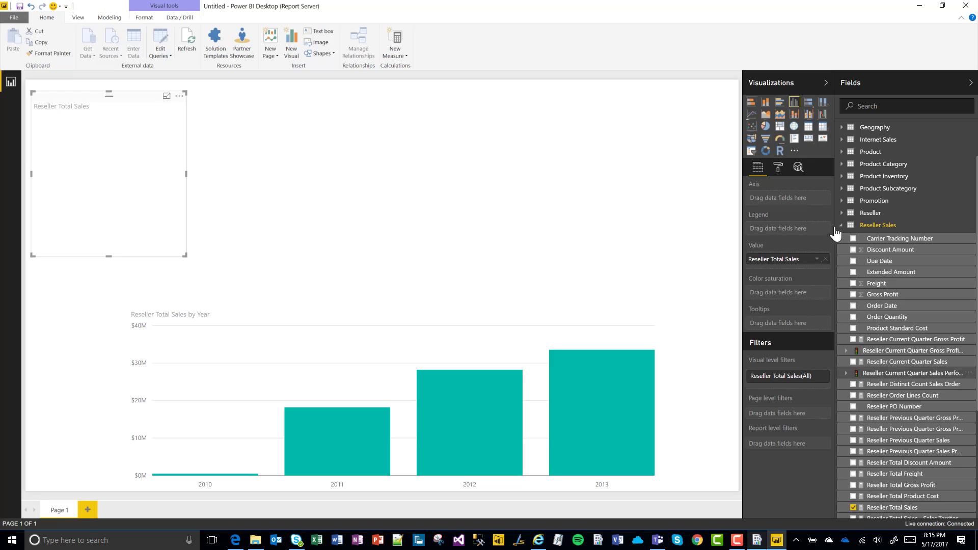
pyautogui.click(809, 138)
# Make the Reseller Total Sales card wider and shorter, and move it to the upper-right corner of the report page.
pyautogui.moveTo(183, 254); pyautogui.dragTo(256, 189)
pyautogui.moveTo(192, 114); pyautogui.dragTo(255, 121)
pyautogui.moveTo(489, 104); pyautogui.dragTo(655, 78)
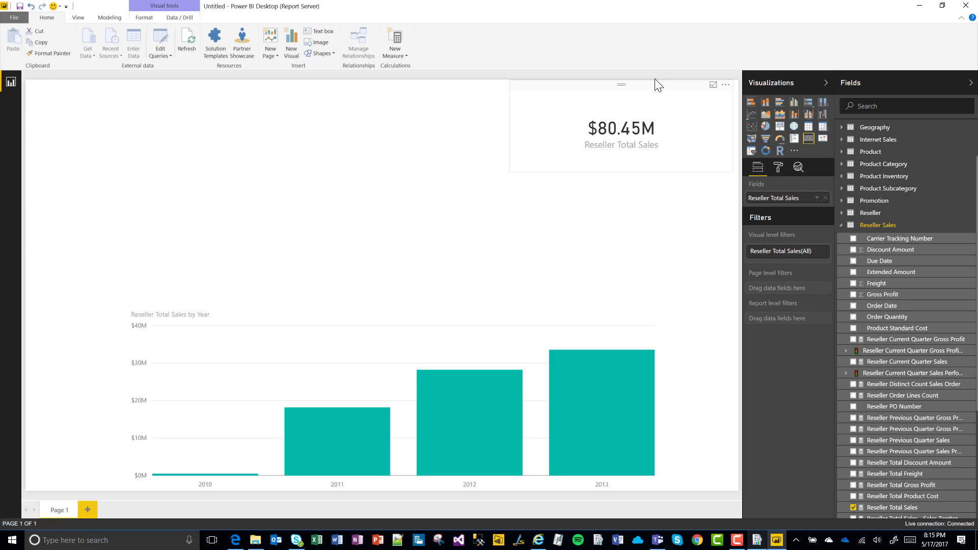
pyautogui.click(655, 79)
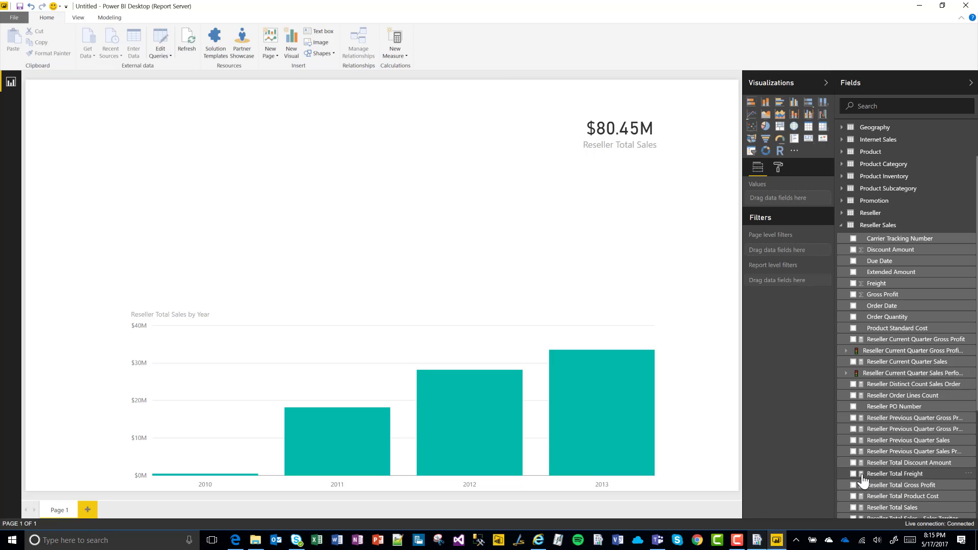
# Add a pie chart of Reseller Total Sales by Promotion Category.
pyautogui.click(853, 507)
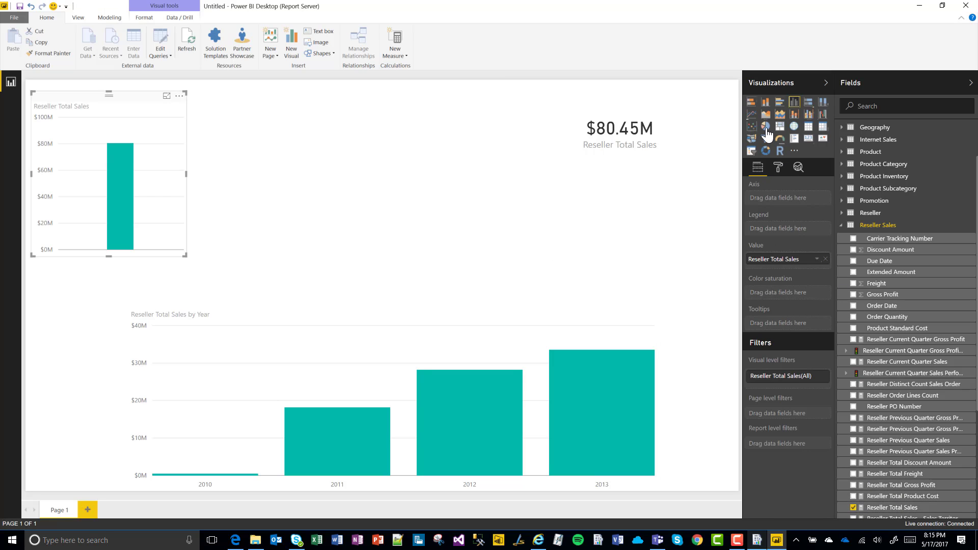
pyautogui.click(766, 126)
pyautogui.click(846, 201)
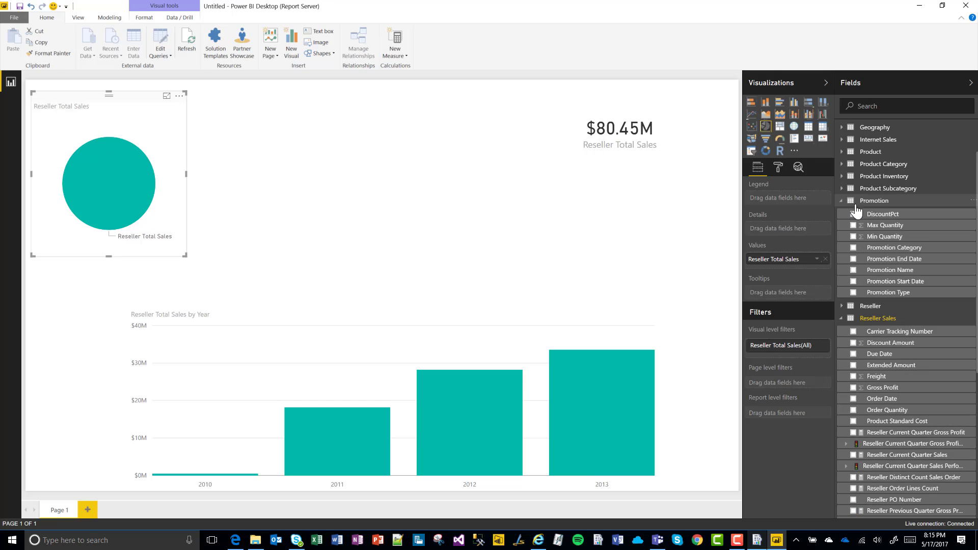
pyautogui.click(877, 250)
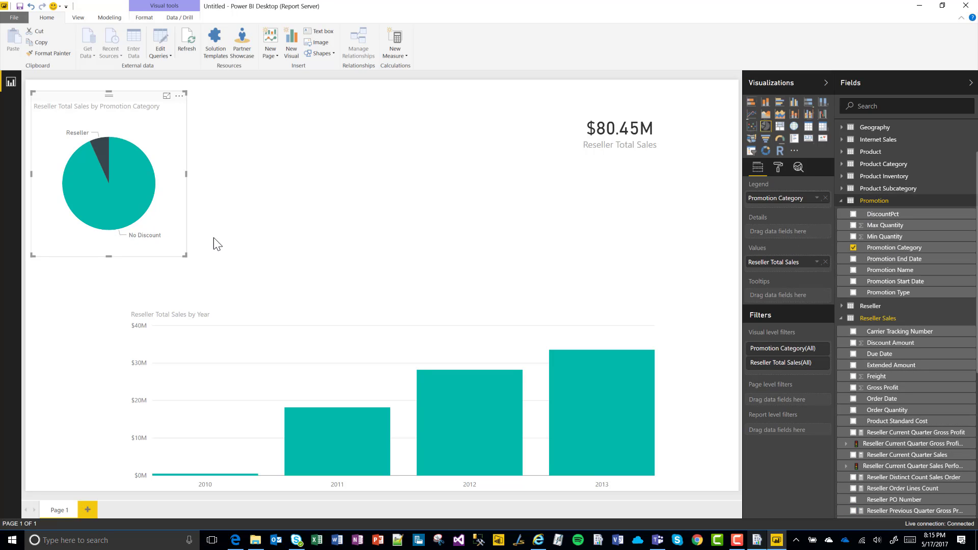
# Replace Promotion Category with Promotion Name as the legend of the pie chart.
pyautogui.moveTo(186, 256); pyautogui.dragTo(252, 212)
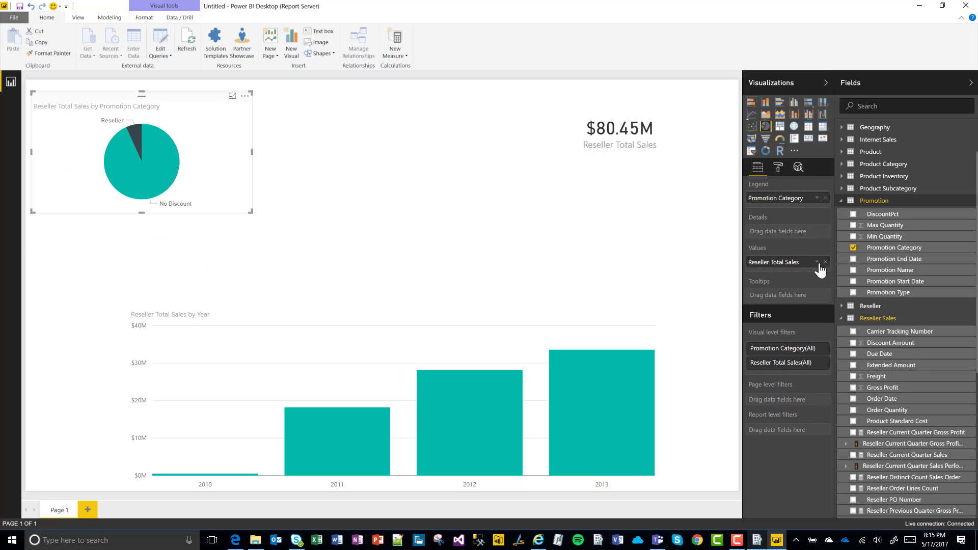
pyautogui.click(877, 270)
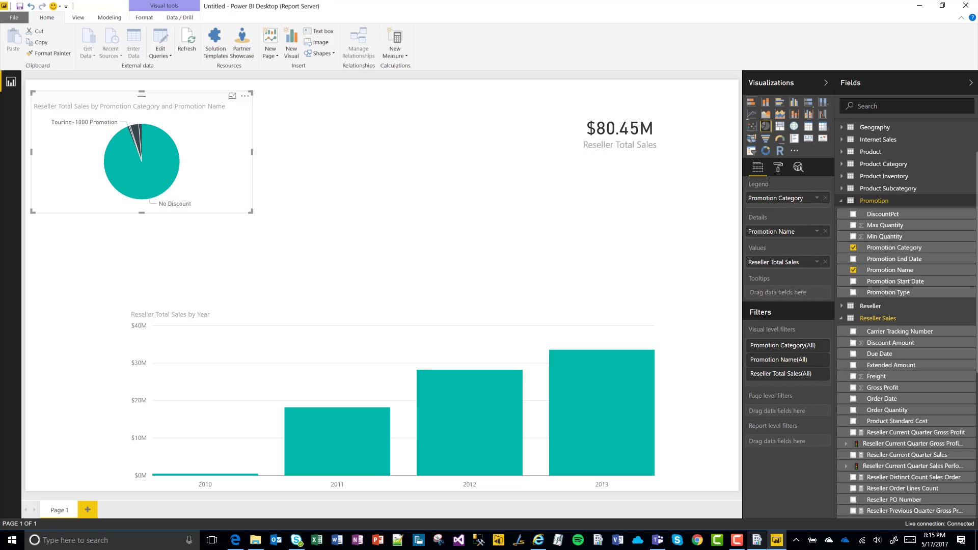
pyautogui.moveTo(805, 232); pyautogui.dragTo(807, 206)
pyautogui.click(826, 198)
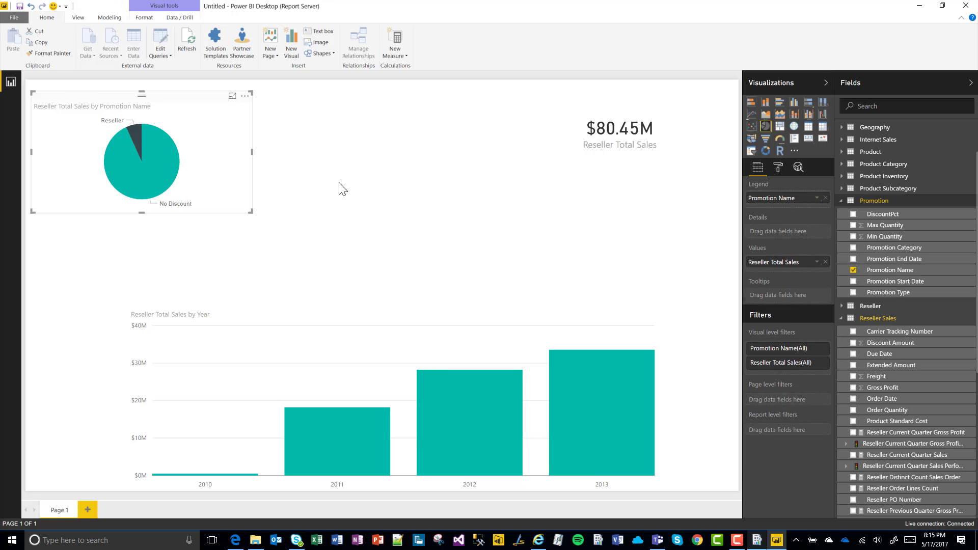
# Make the pie chart narrower and taller, and place it directly below the Reseller Total Sales card.
pyautogui.moveTo(251, 210); pyautogui.dragTo(187, 258)
pyautogui.moveTo(110, 98); pyautogui.dragTo(627, 162)
pyautogui.click(723, 183)
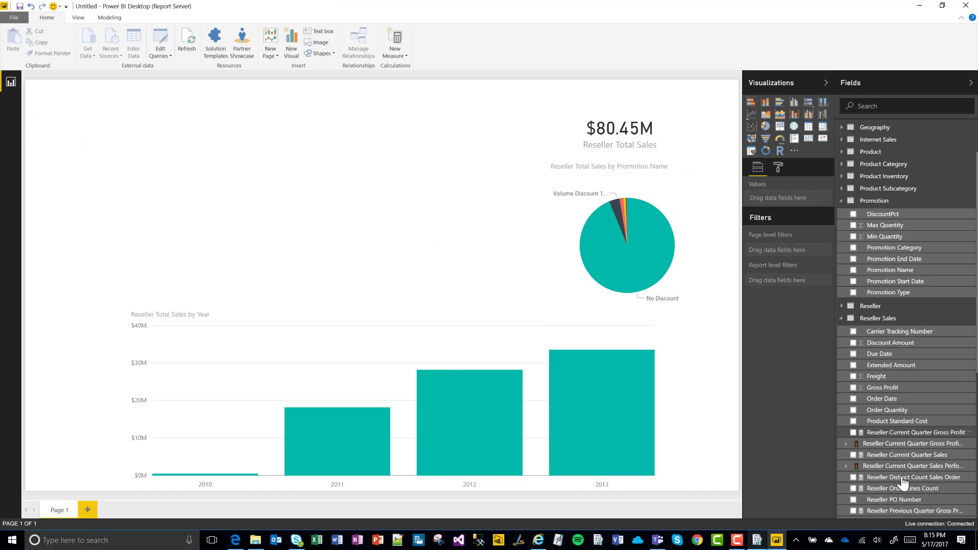
# Add a column chart of Reseller Total Sales by Product Category Name.
pyautogui.scroll(-2, 875, 507)
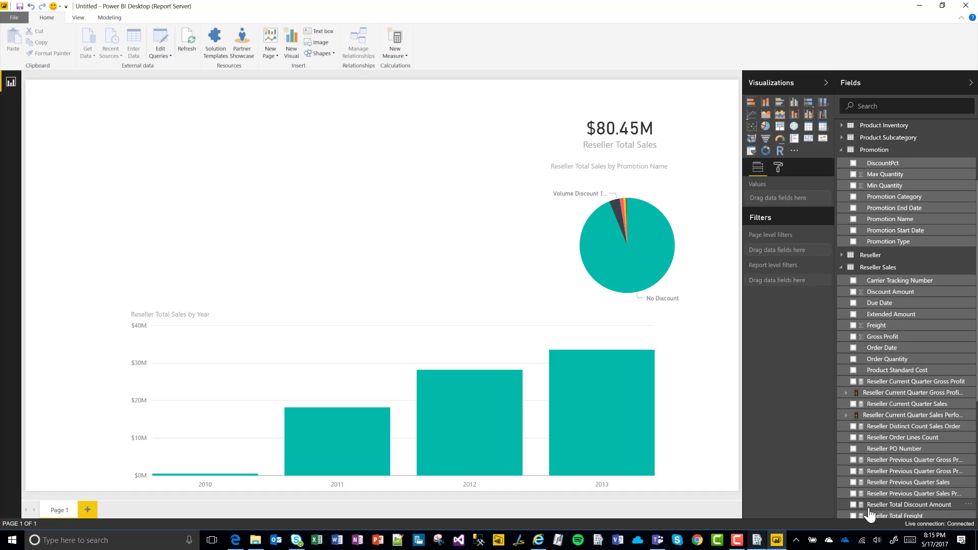
pyautogui.scroll(-2, 876, 507)
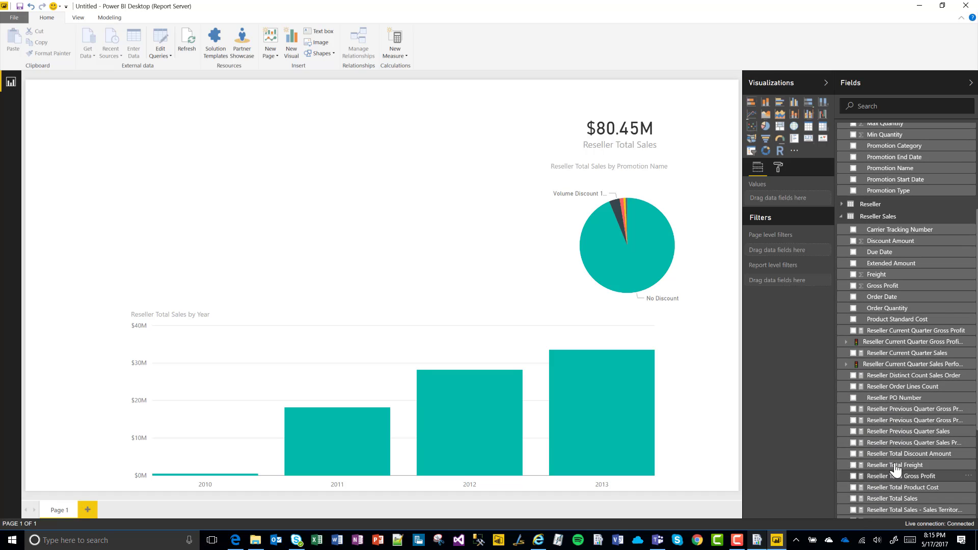
pyautogui.click(853, 498)
pyautogui.scroll(6, 871, 326)
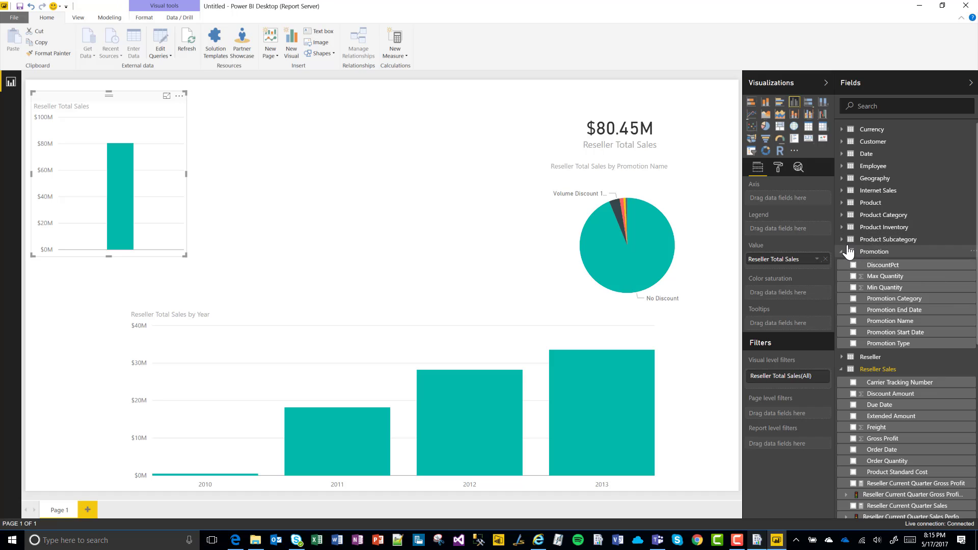
pyautogui.click(841, 253)
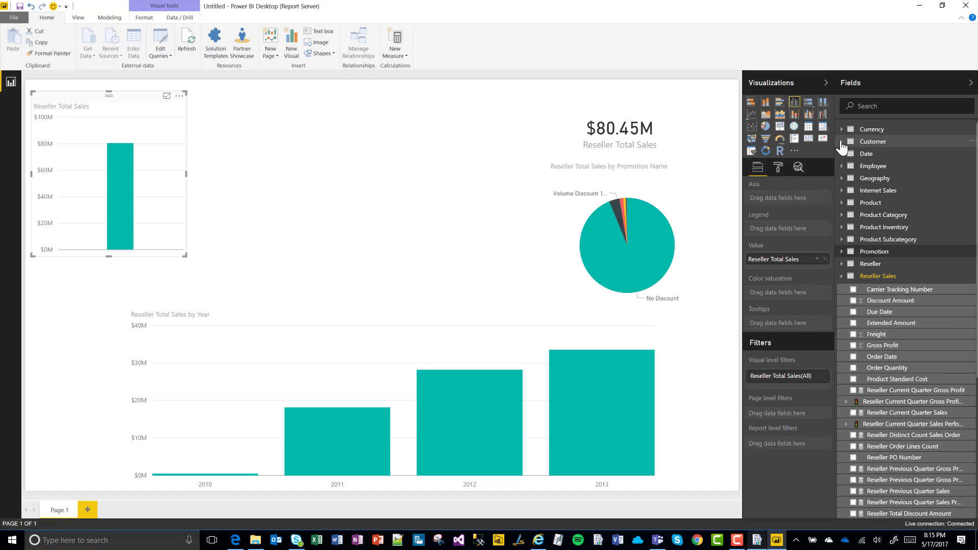
pyautogui.click(841, 215)
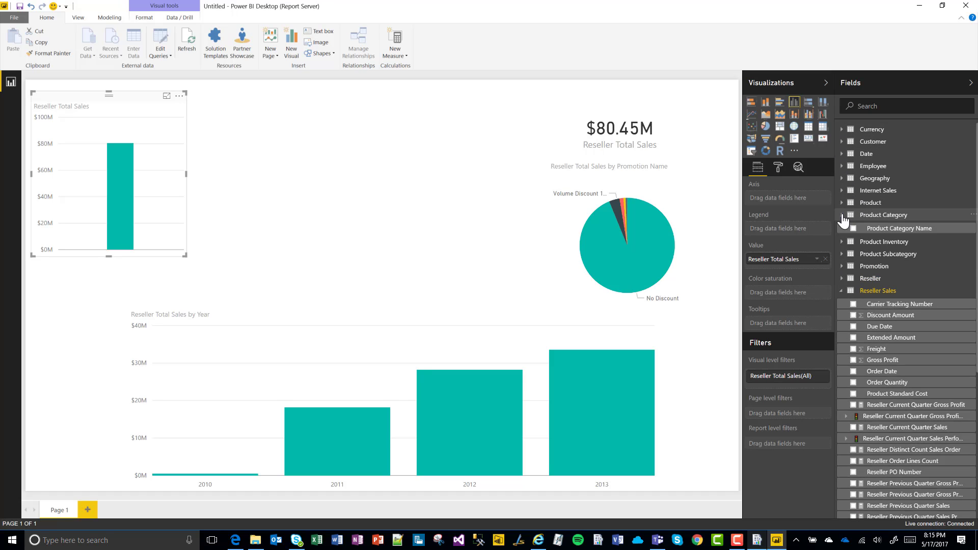
pyautogui.click(871, 230)
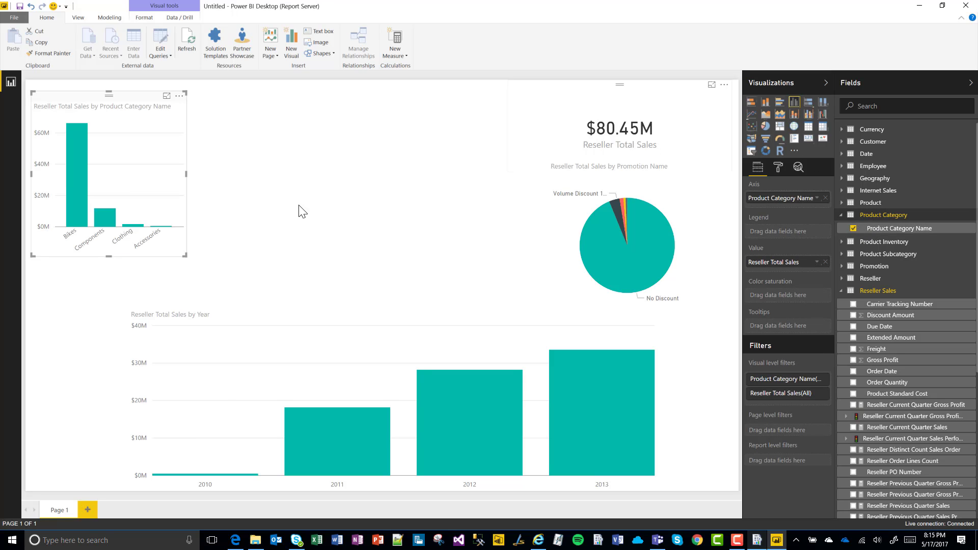
# Enlarge the product category chart to fill the space beside the pie chart, and widen the yearly sales chart to the page's left edge.
pyautogui.moveTo(185, 255); pyautogui.dragTo(524, 296)
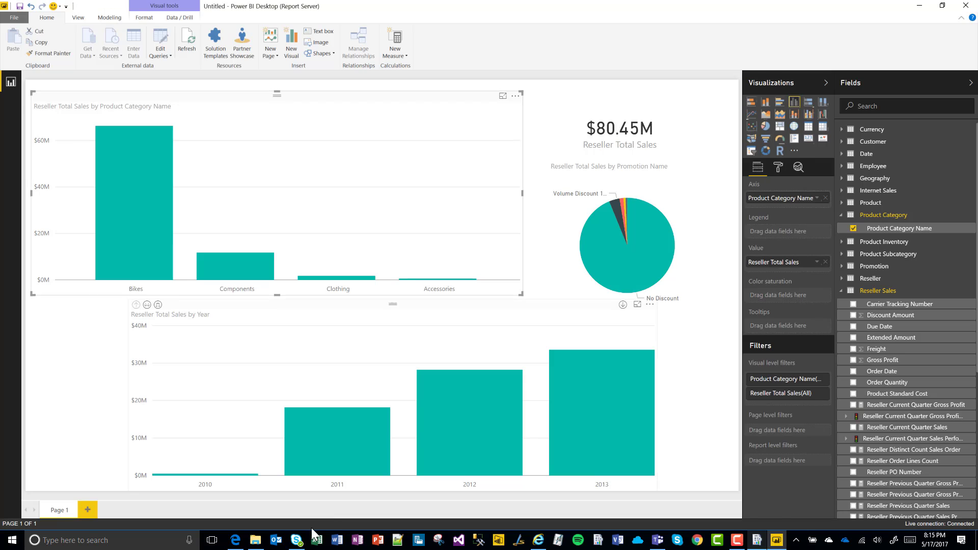
pyautogui.click(137, 385)
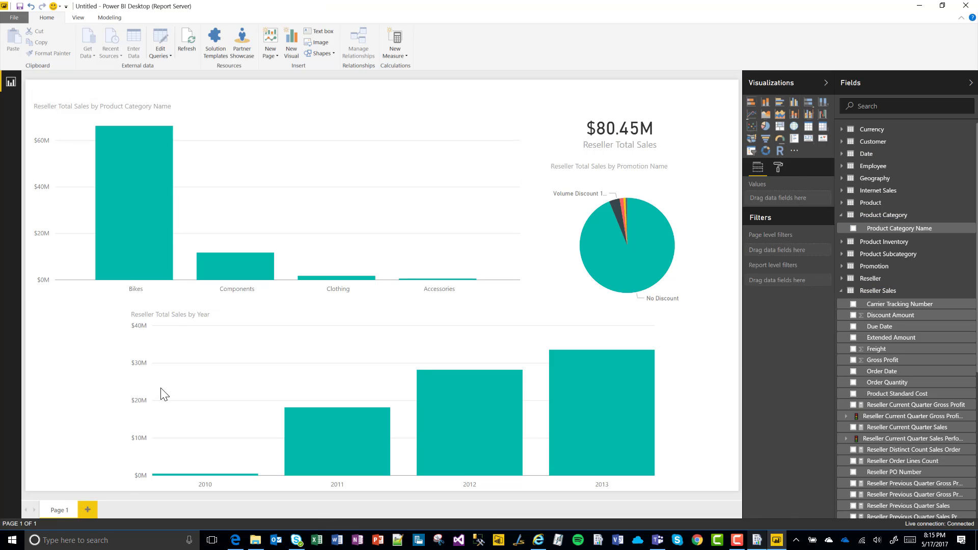
pyautogui.moveTo(127, 396); pyautogui.dragTo(59, 406)
# Convert the Reseller Total Sales by Product Category Name chart to a clustered bar chart.
pyautogui.click(400, 167)
pyautogui.click(779, 102)
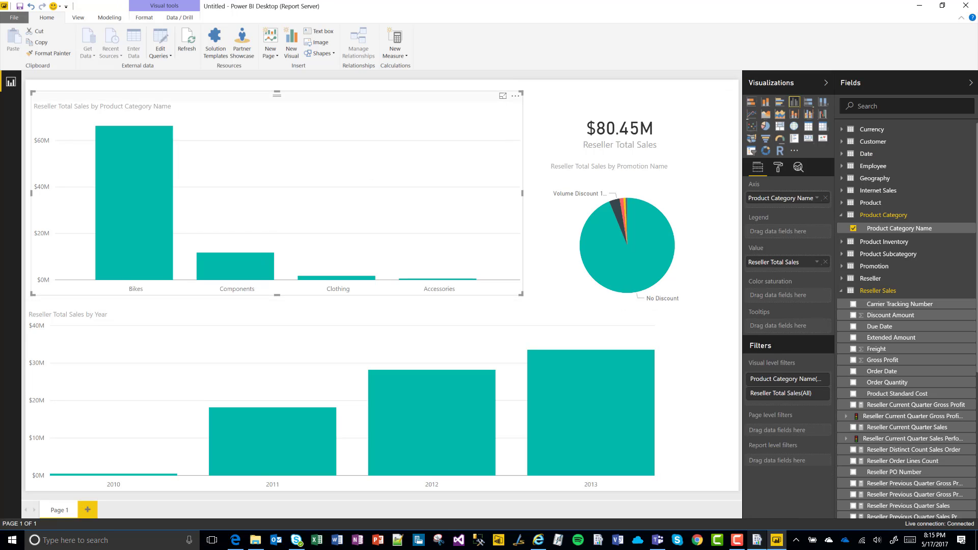
pyautogui.click(548, 101)
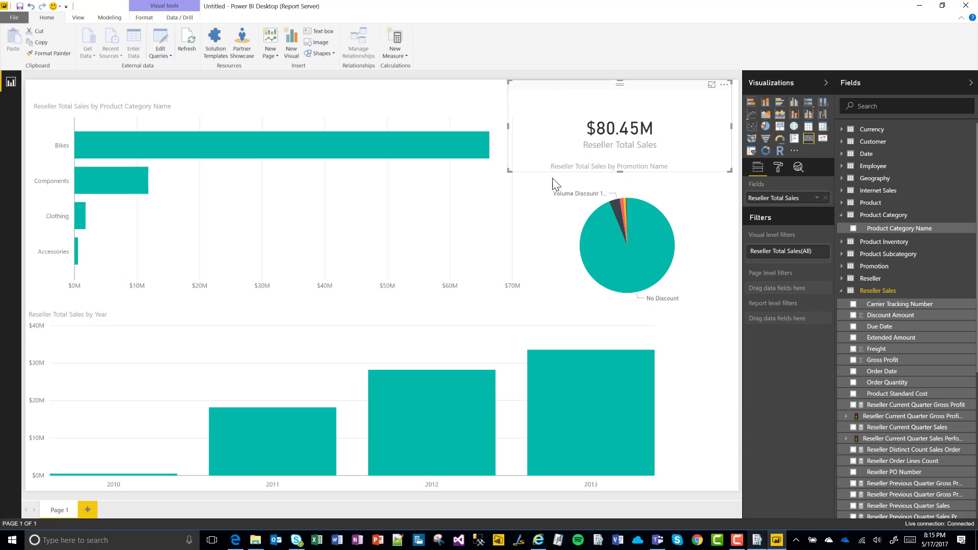
pyautogui.click(535, 206)
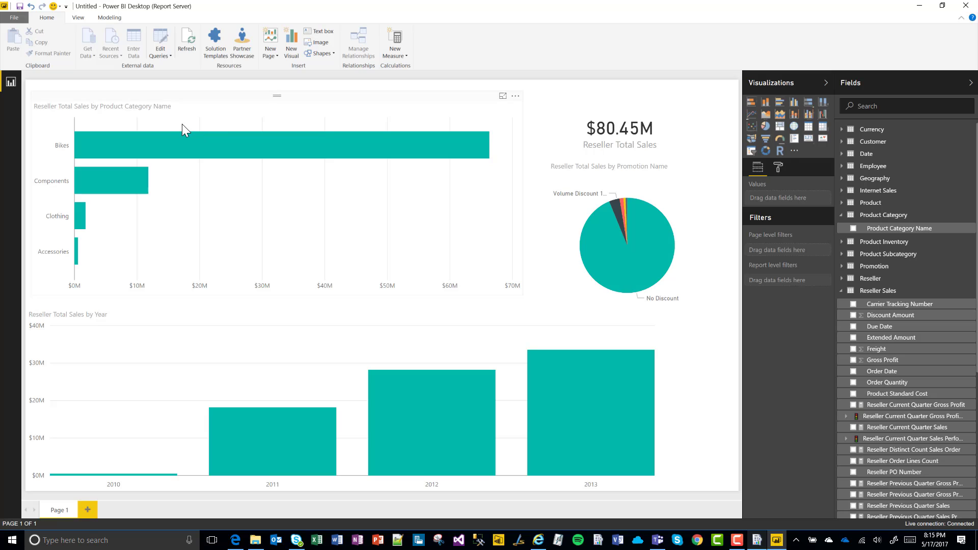
pyautogui.click(79, 17)
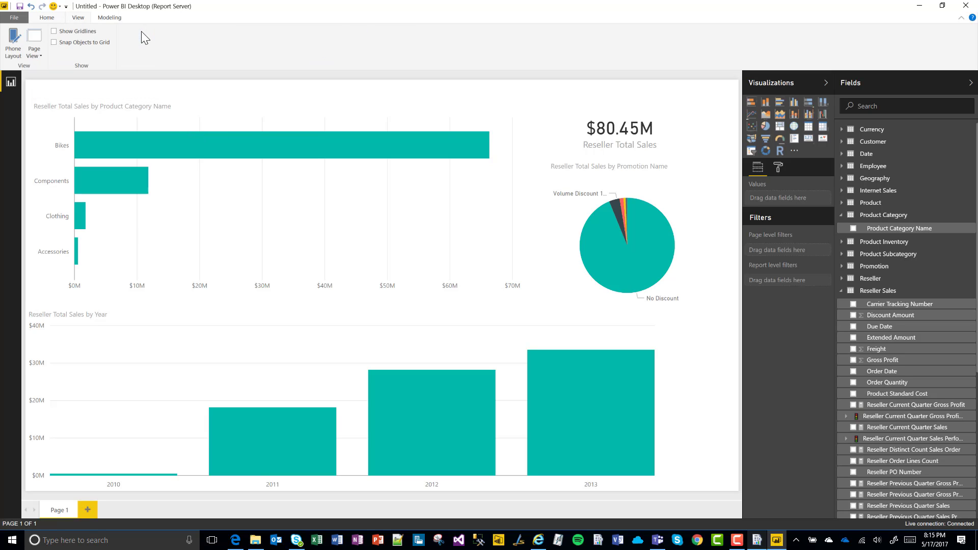
pyautogui.click(49, 17)
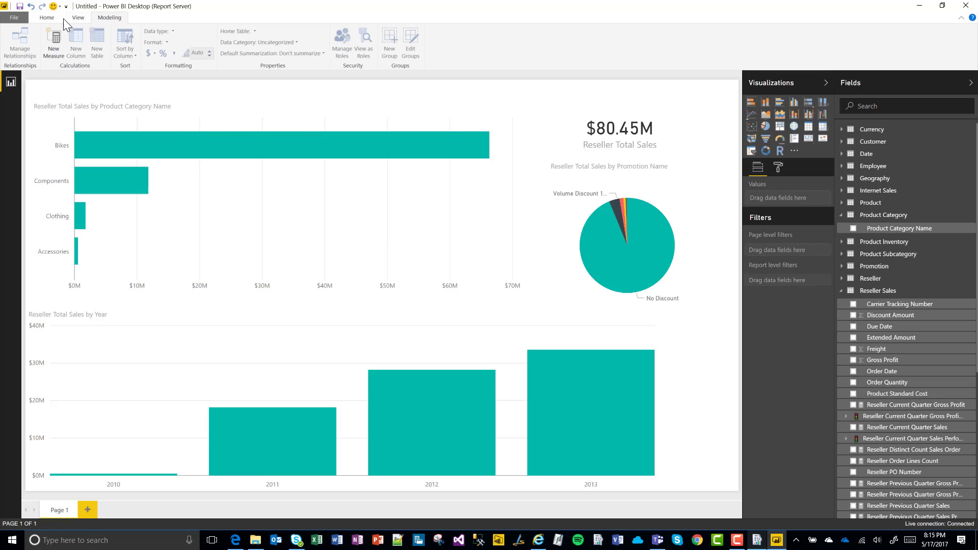
# Save the report to the Desktop folder as a Power BI file named "PBIRS first report".
pyautogui.click(19, 6)
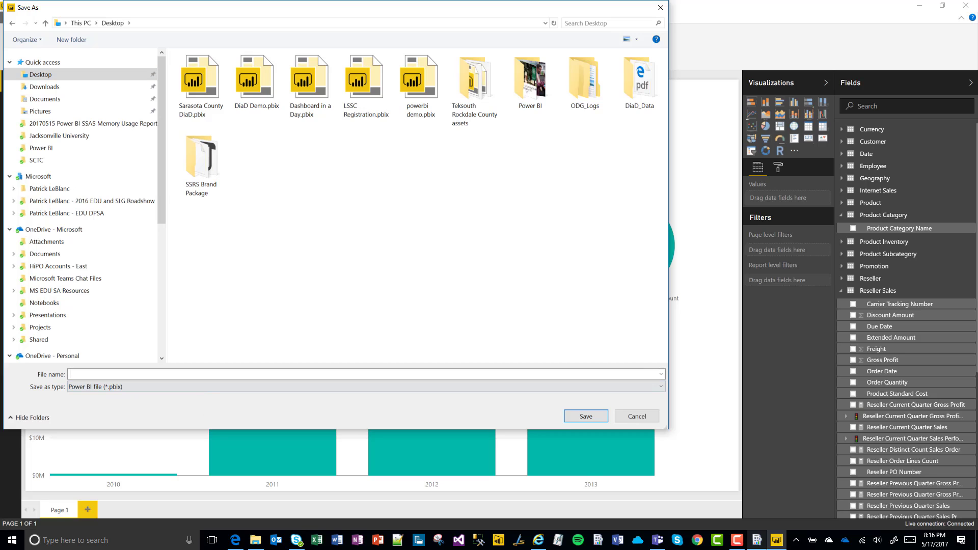
pyautogui.write('PBRS')
pyautogui.write('IRS first report')
pyautogui.click(586, 416)
pyautogui.click(14, 18)
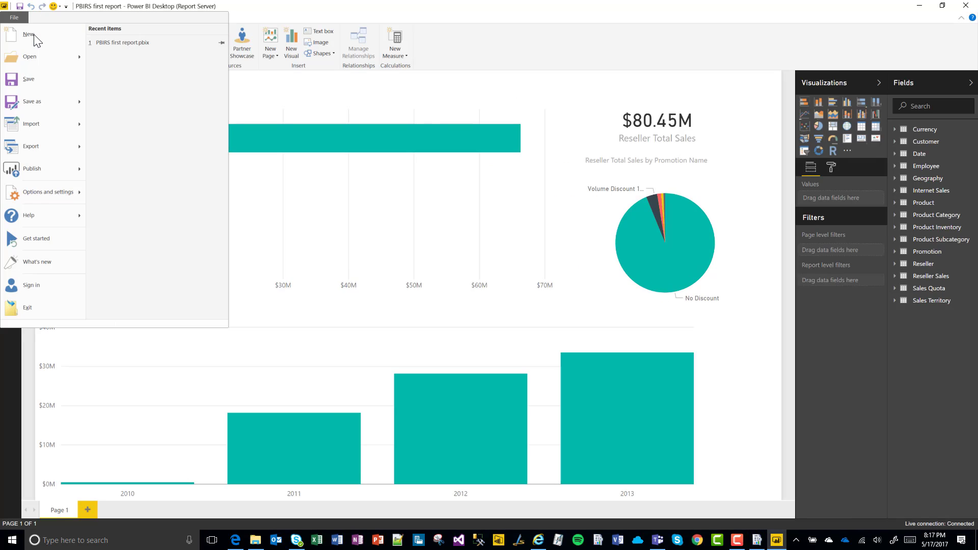
pyautogui.moveTo(46, 102)
pyautogui.click(157, 72)
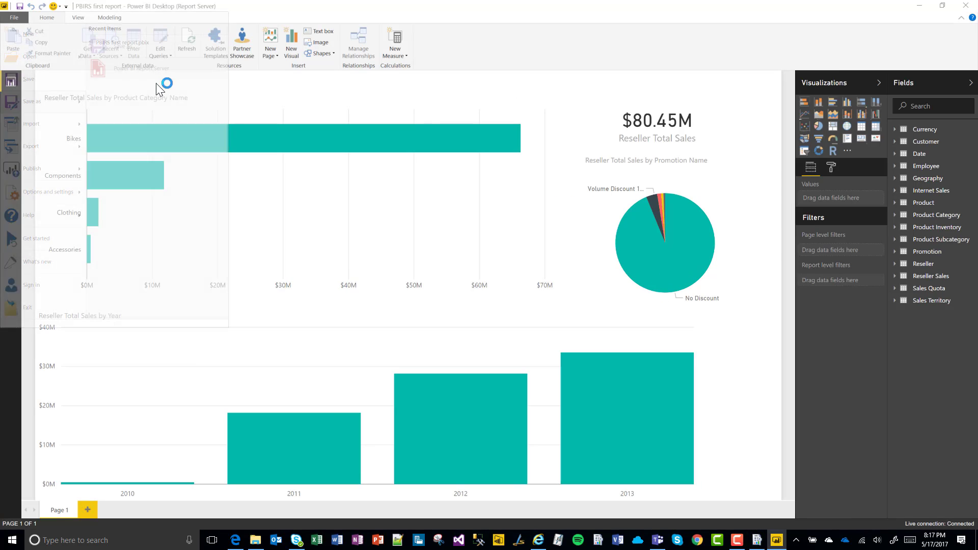
pyautogui.click(550, 334)
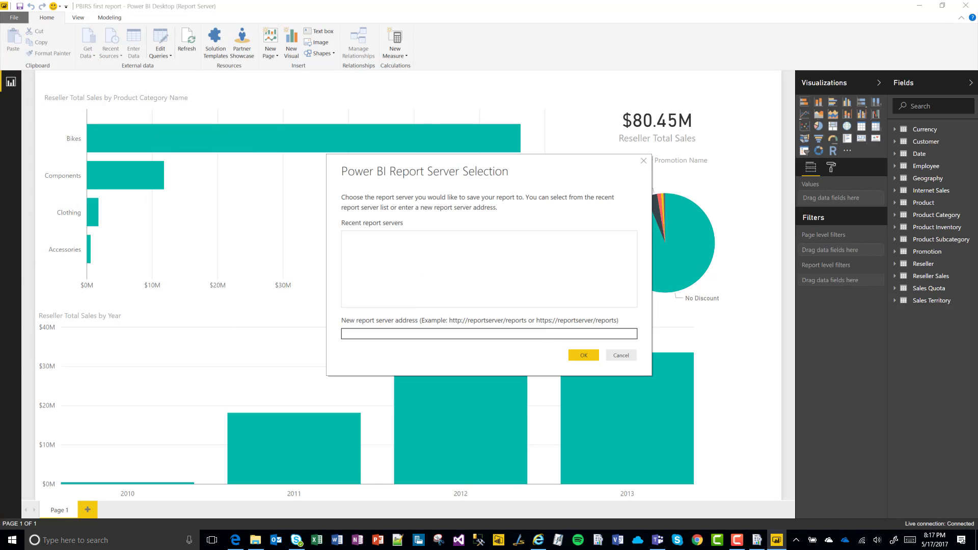
pyautogui.write('http://duryan-sb01/PBIReportServer')
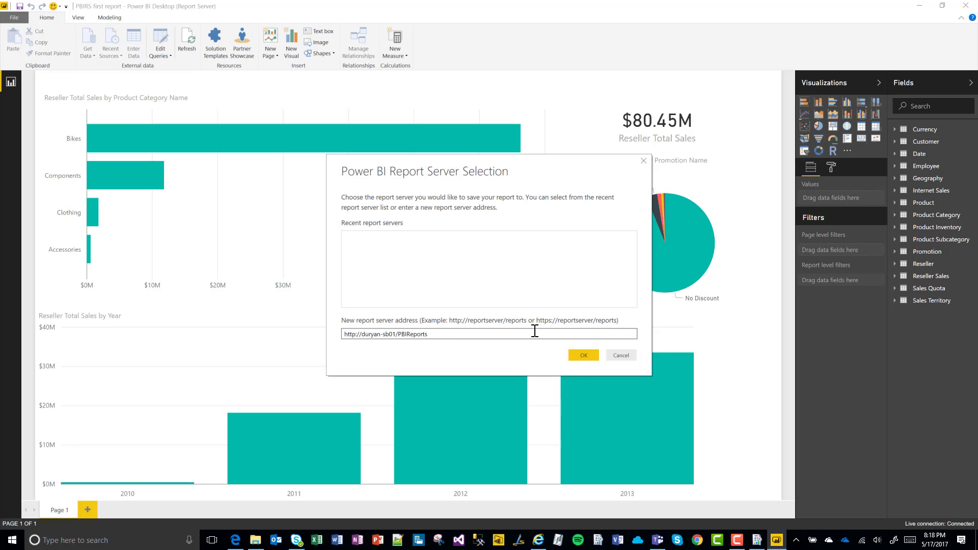
pyautogui.click(576, 357)
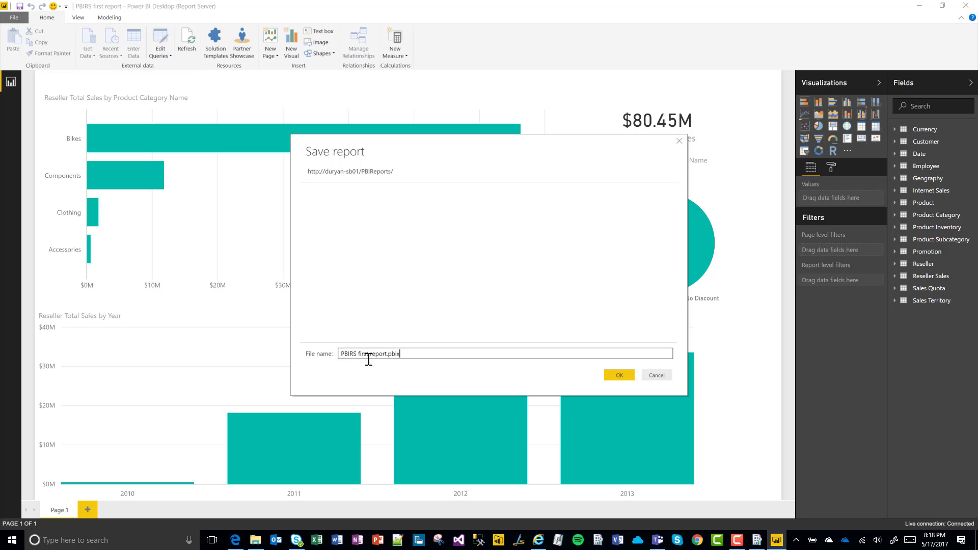
pyautogui.click(620, 375)
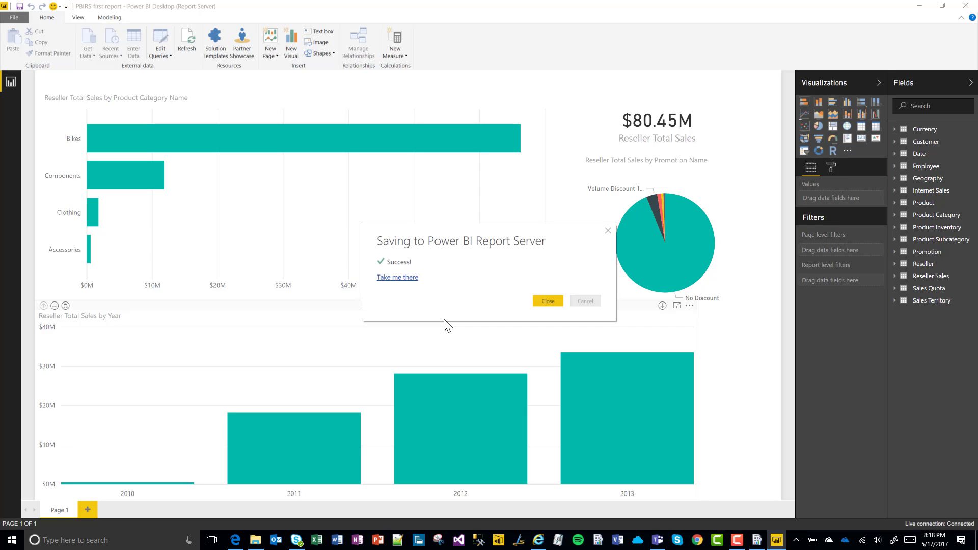
# Switch to Internet Explorer and open PBIRS first report from the Power BI Report Server home folder.
pyautogui.click(406, 277)
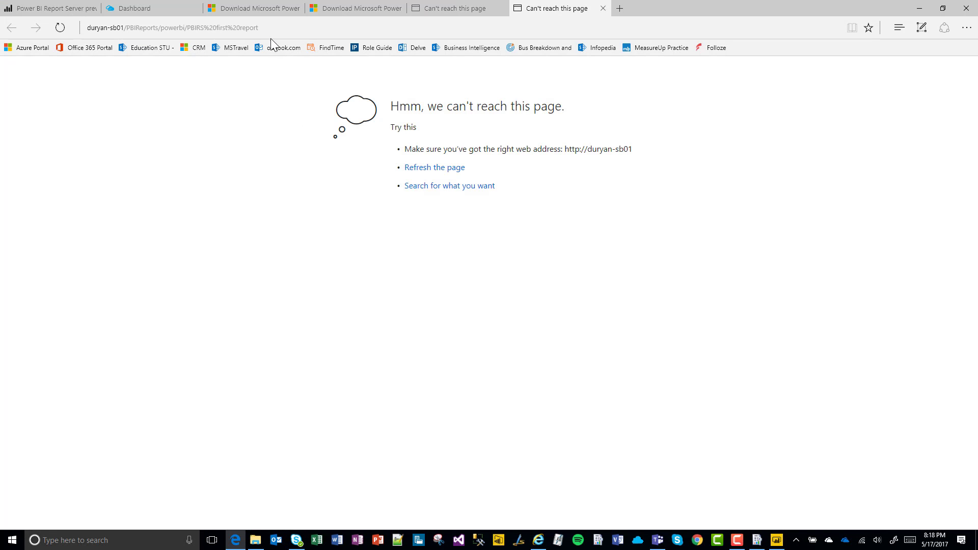
pyautogui.click(539, 540)
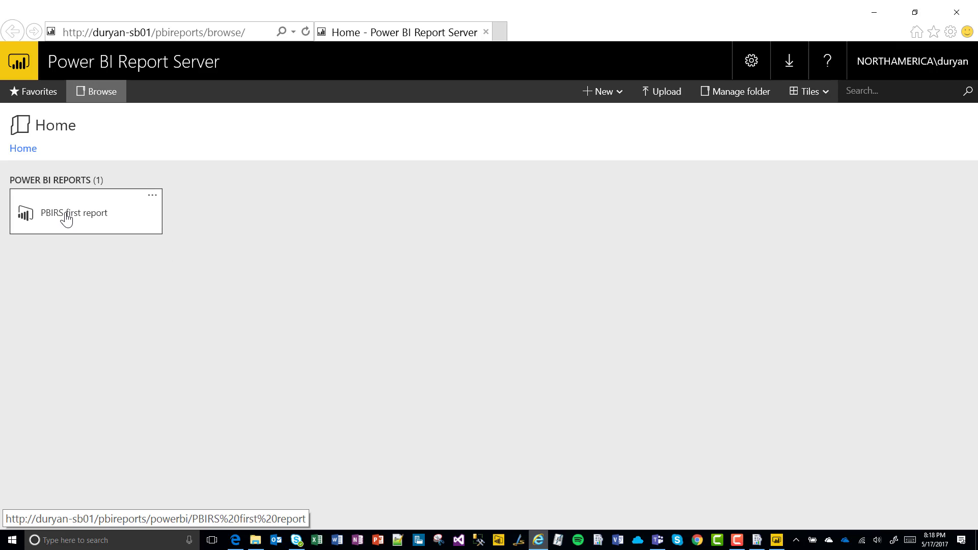
pyautogui.click(67, 218)
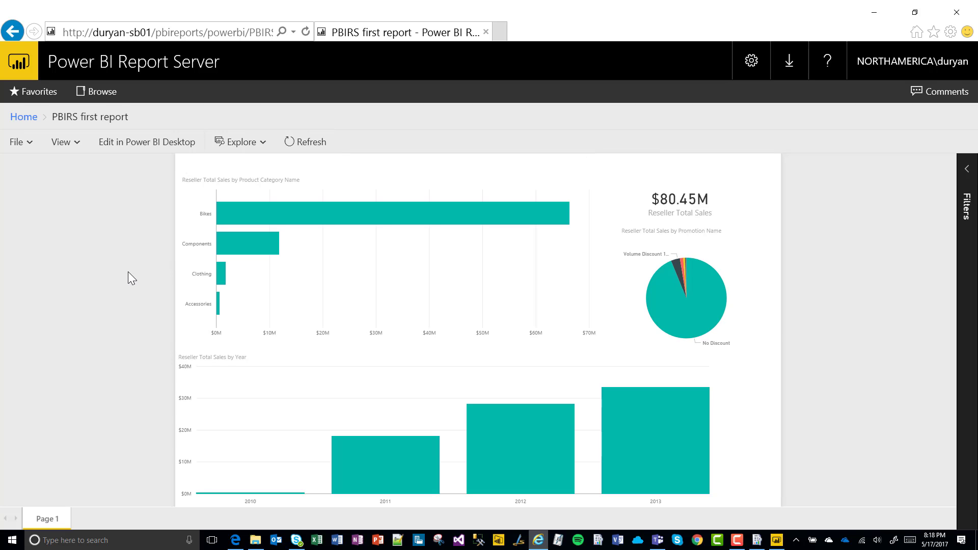
# Cross-highlight the published report by the No Discount slice and the Bikes bar, and clear the highlighting.
pyautogui.click(663, 292)
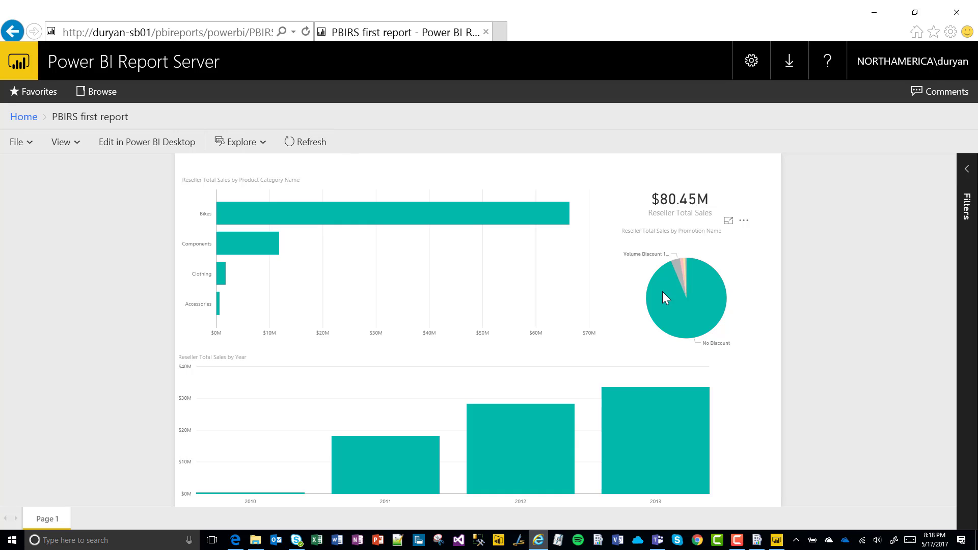
pyautogui.click(662, 291)
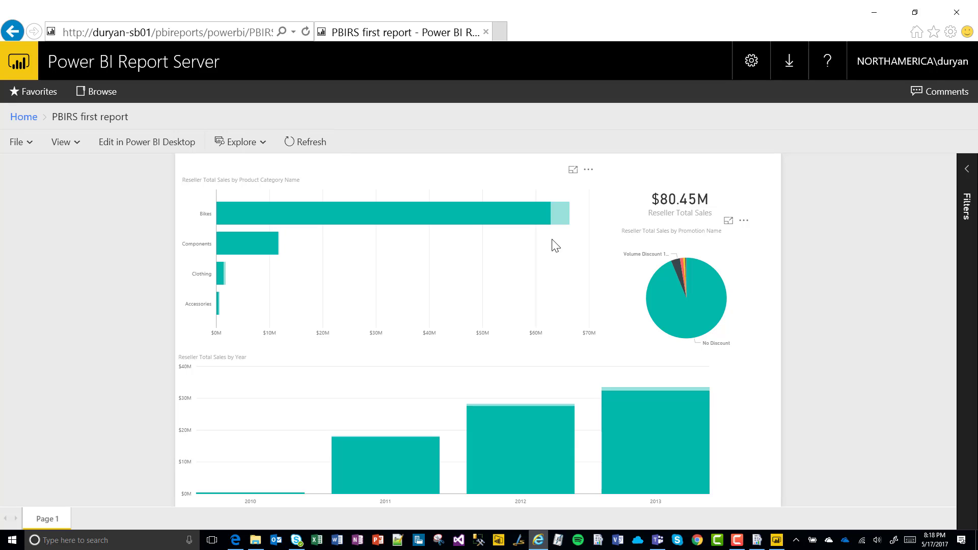
pyautogui.click(520, 214)
pyautogui.click(520, 214)
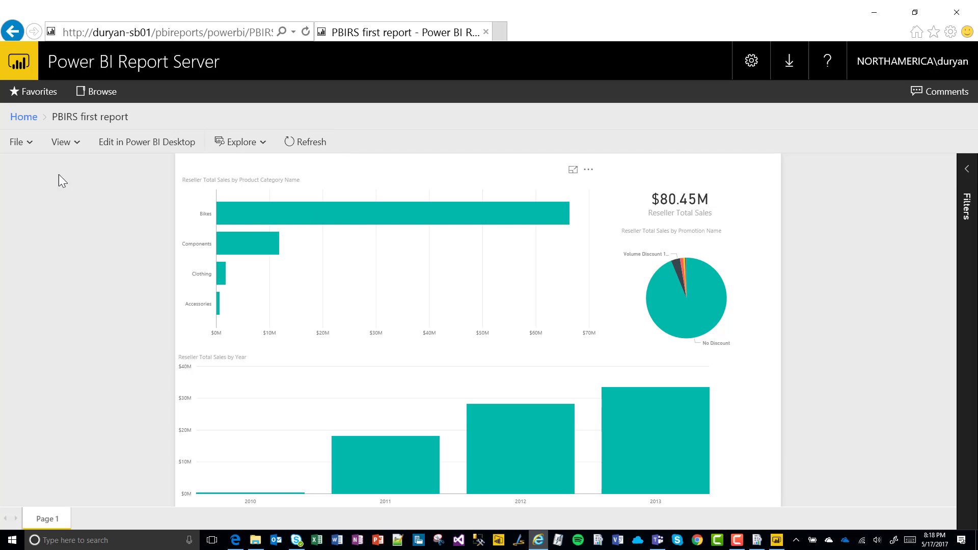
# Display the published report with Fit To Width and look over the whole page.
pyautogui.click(21, 143)
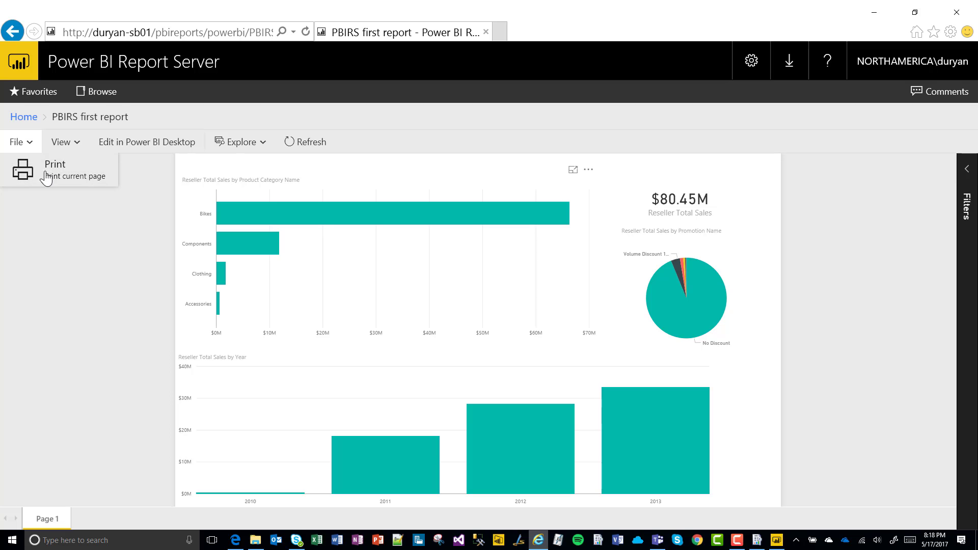
pyautogui.click(68, 147)
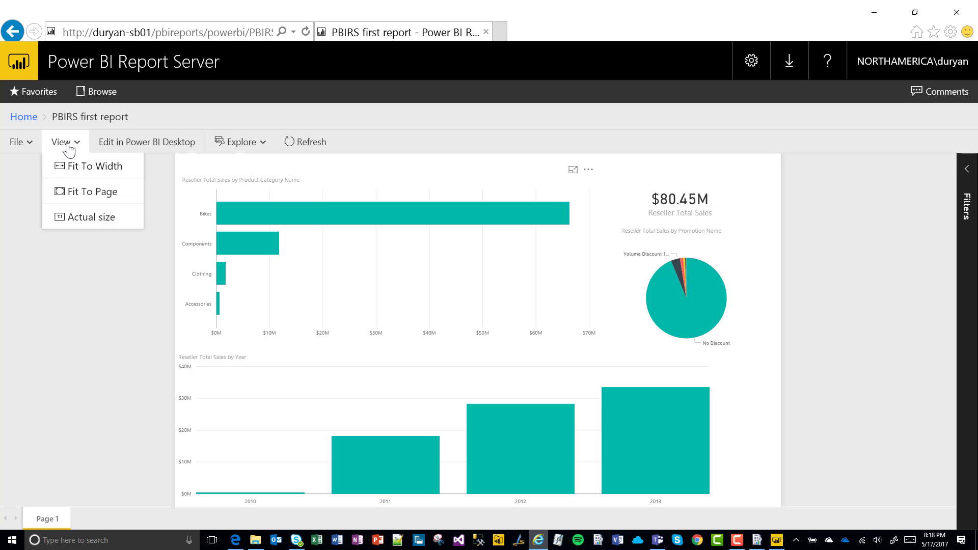
pyautogui.click(83, 173)
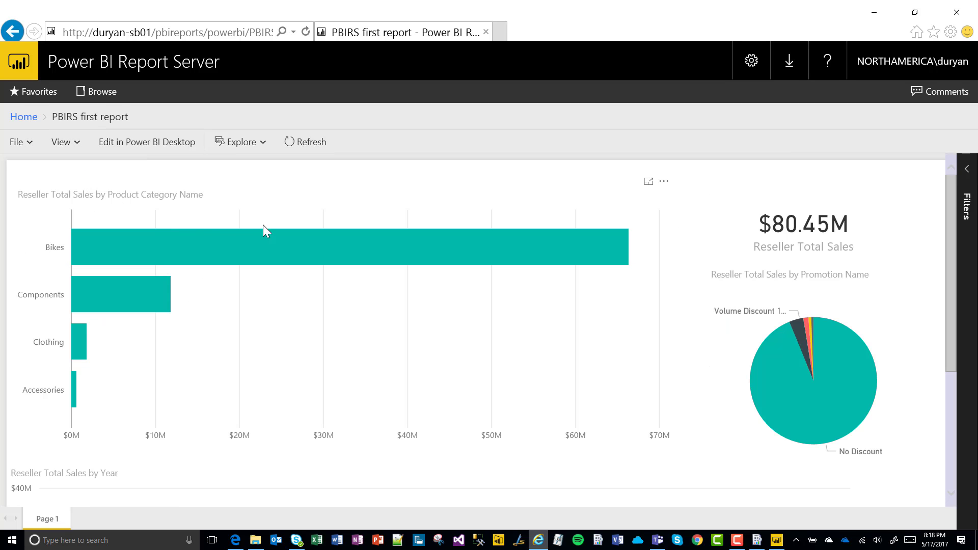
pyautogui.scroll(-5, 240, 220)
pyautogui.scroll(5, 240, 220)
# Open the published report for editing in Power BI Desktop and allow the browser to launch the program.
pyautogui.click(158, 149)
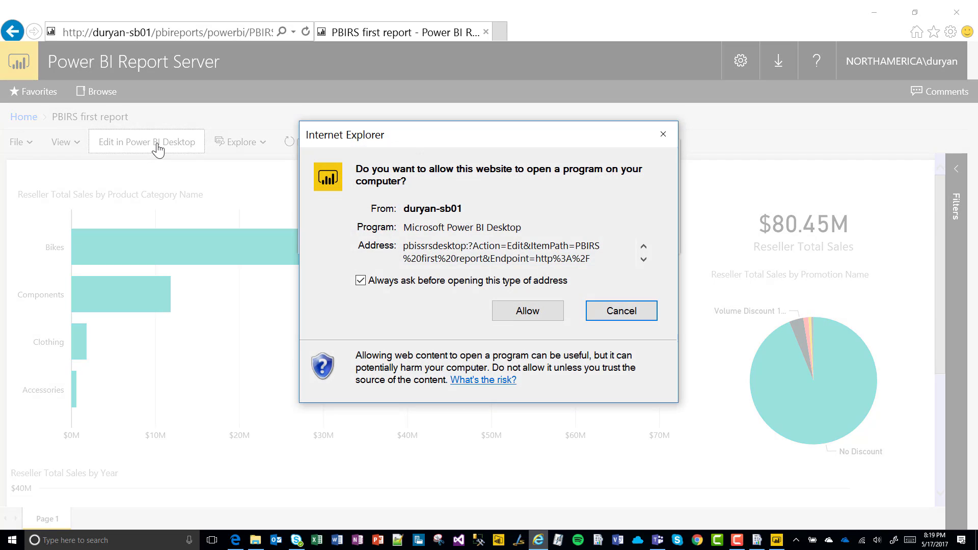
pyautogui.click(517, 316)
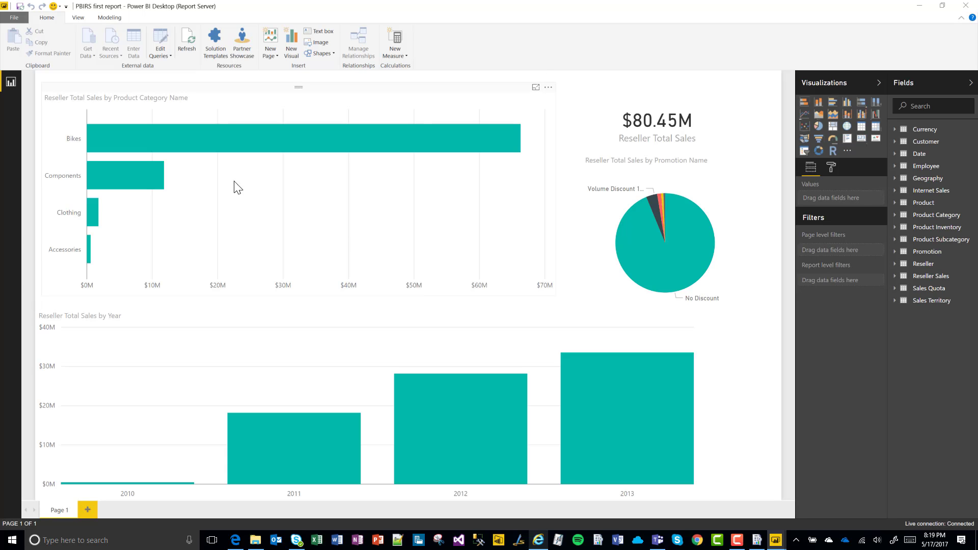
# Turn on data labels for the product category bar chart and the yearly sales column chart.
pyautogui.moveTo(294, 133)
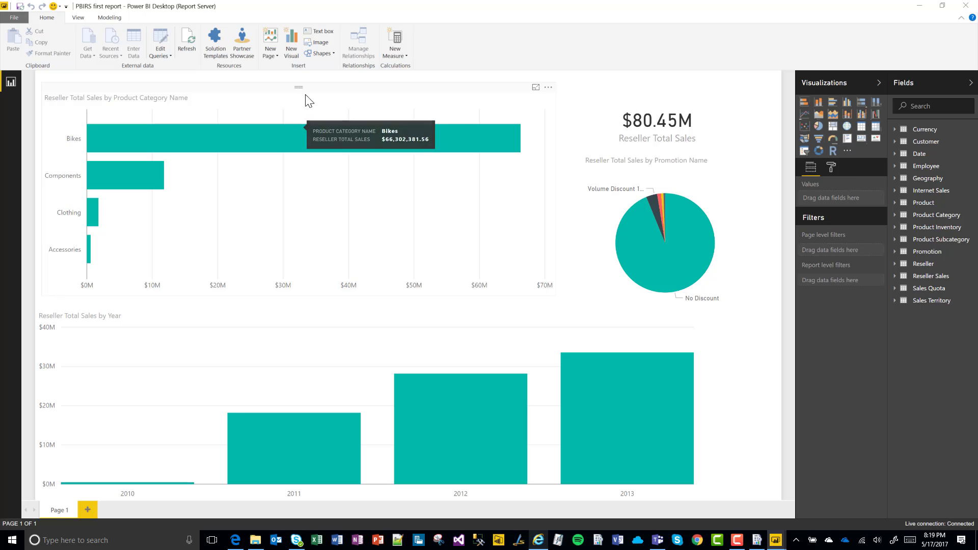
pyautogui.click(307, 99)
pyautogui.click(831, 167)
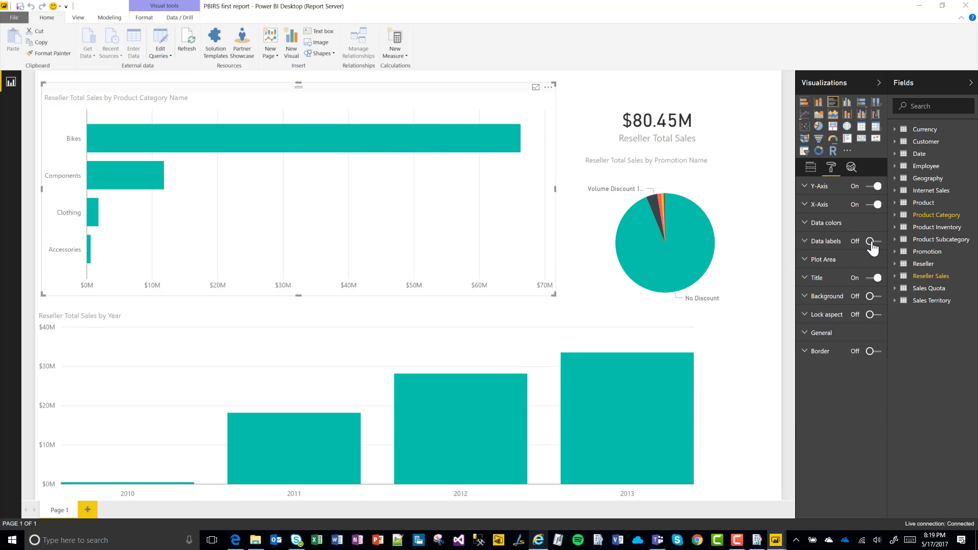
pyautogui.click(872, 241)
pyautogui.click(434, 350)
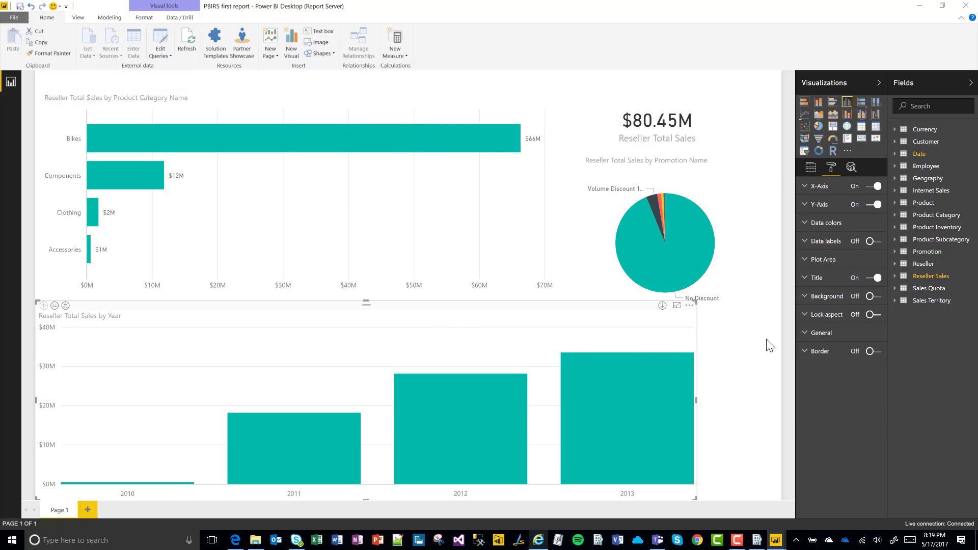
pyautogui.click(880, 249)
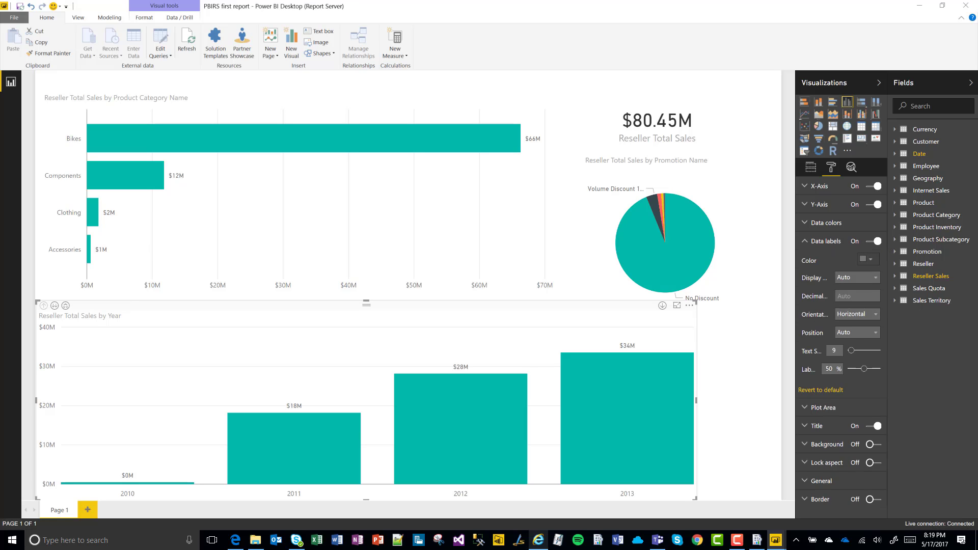
pyautogui.click(841, 242)
# Convert the yearly sales chart to a line chart and replace the Calendar hierarchy on its axis with the Date field.
pyautogui.click(805, 113)
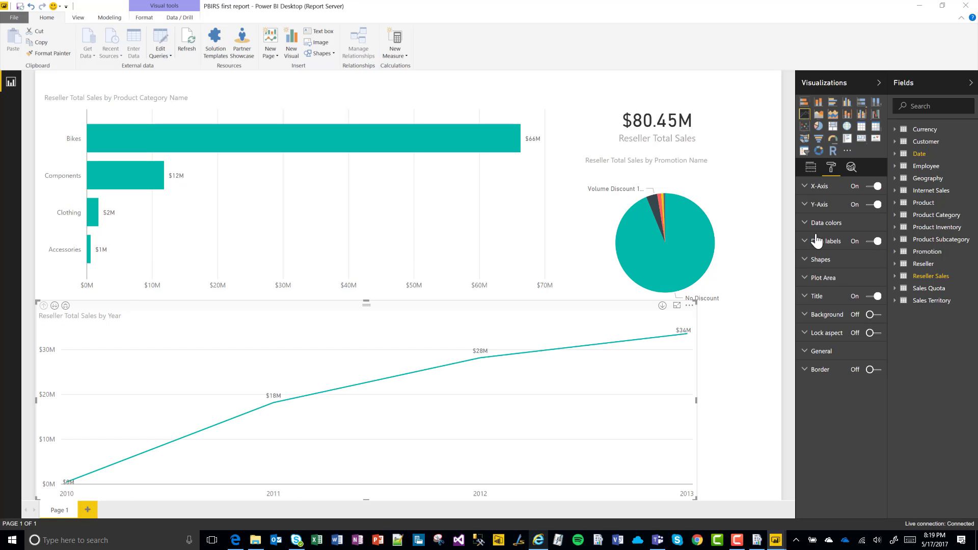
pyautogui.click(811, 168)
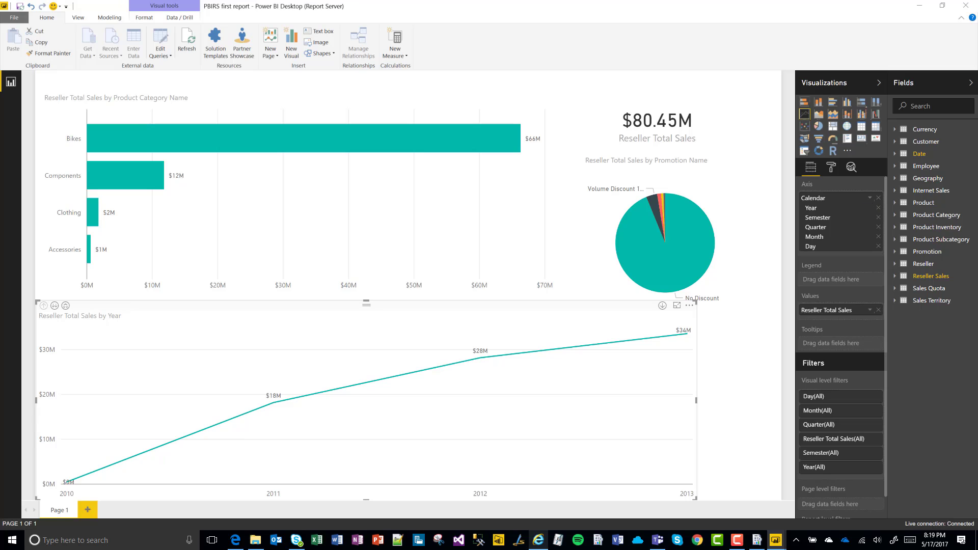
pyautogui.click(869, 198)
pyautogui.click(841, 203)
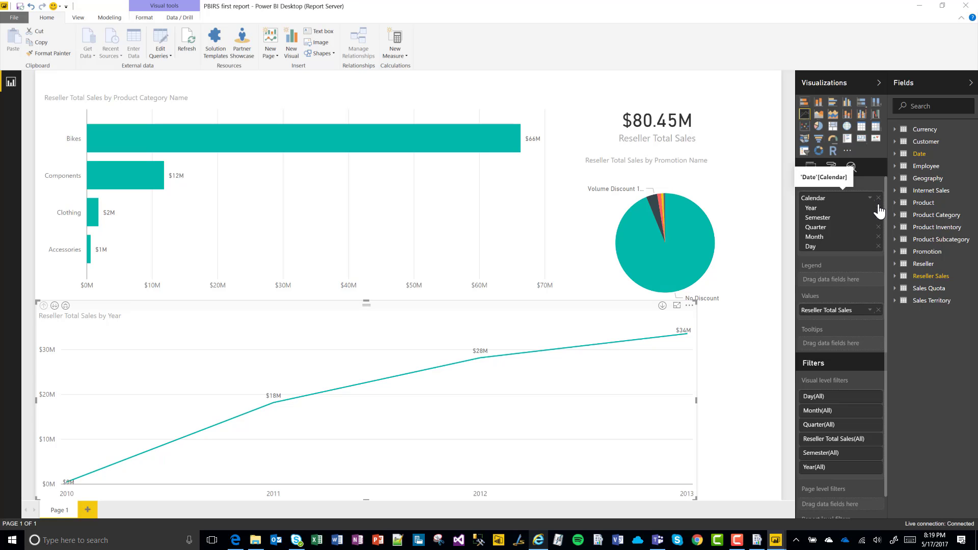
pyautogui.click(879, 208)
pyautogui.click(878, 208)
pyautogui.click(878, 198)
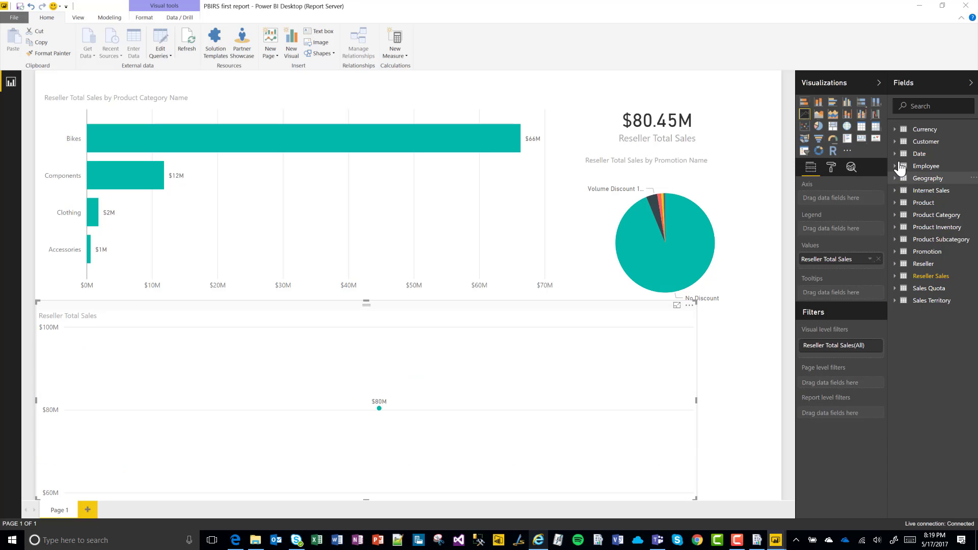
pyautogui.click(917, 153)
pyautogui.moveTo(926, 212); pyautogui.dragTo(846, 200)
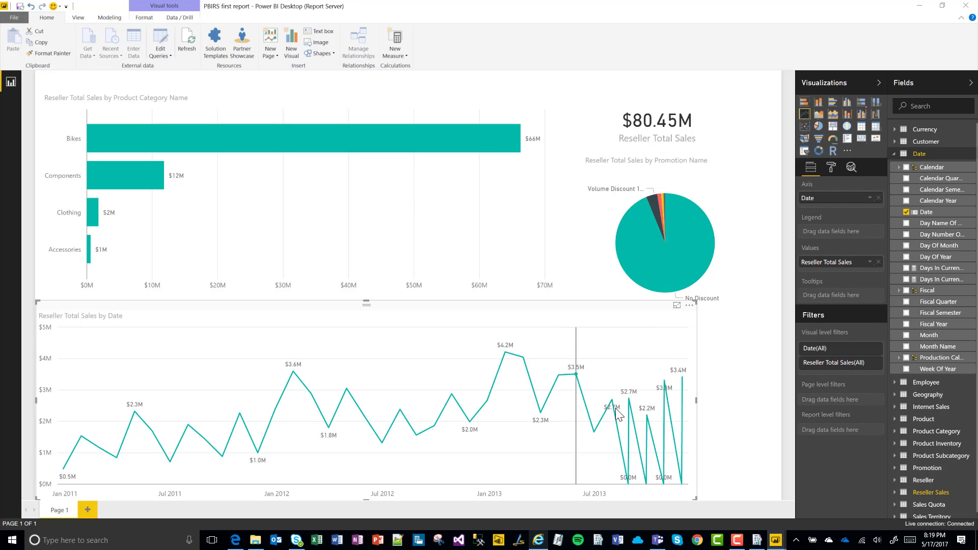
# Widen the sales-by-date line chart to the page's right edge and save the report back to the report server.
pyautogui.moveTo(696, 400); pyautogui.dragTo(772, 401)
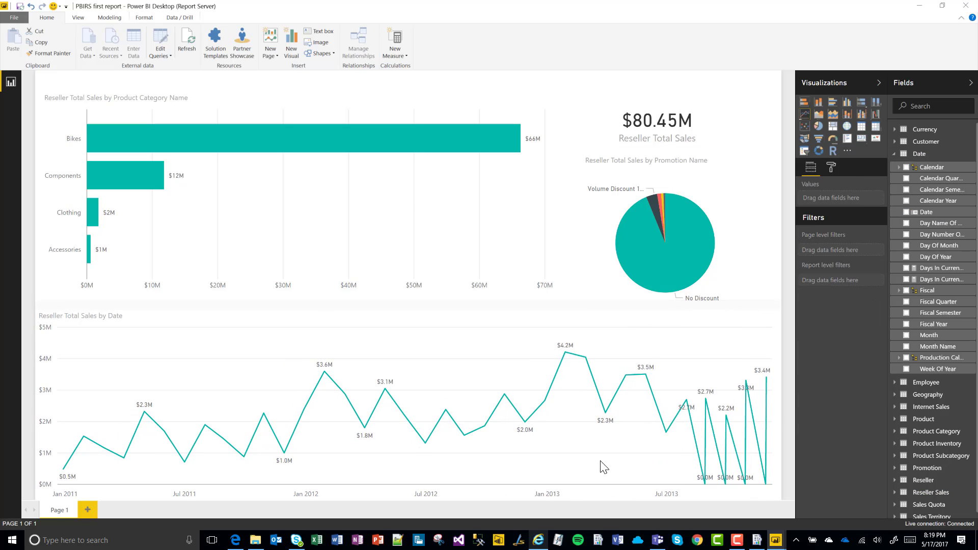
pyautogui.click(326, 298)
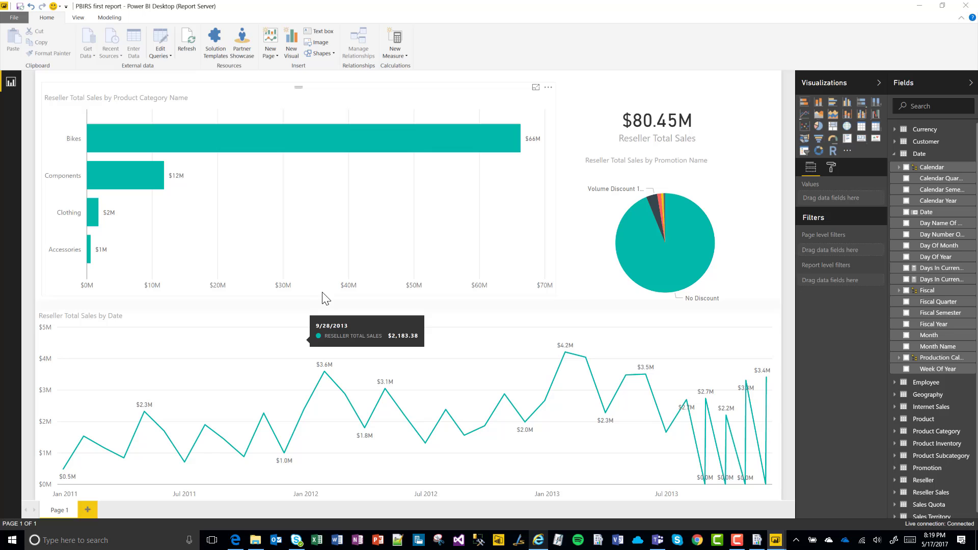
pyautogui.click(20, 7)
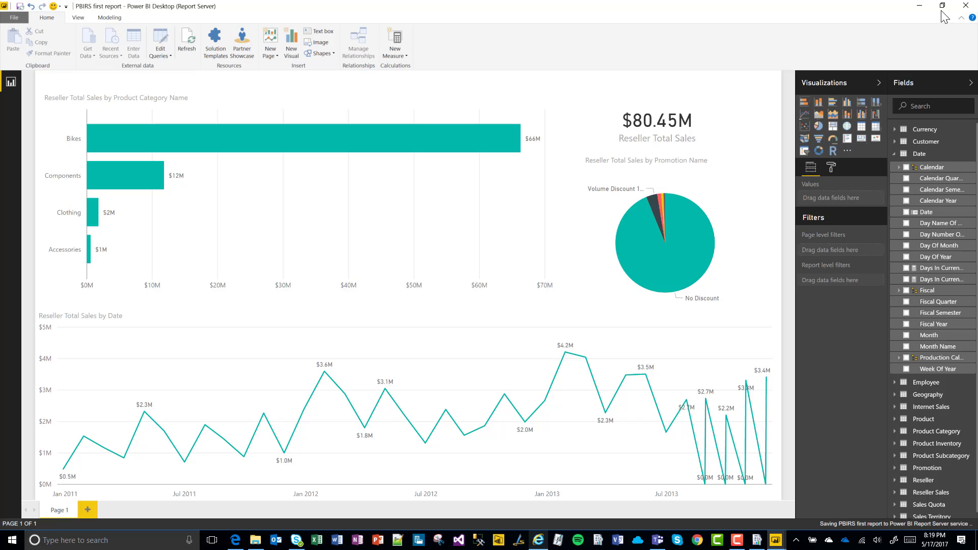
# Switch back to Internet Explorer, reload PBIRS first report, and highlight the Components bar in its product category chart.
pyautogui.click(919, 7)
pyautogui.click(660, 159)
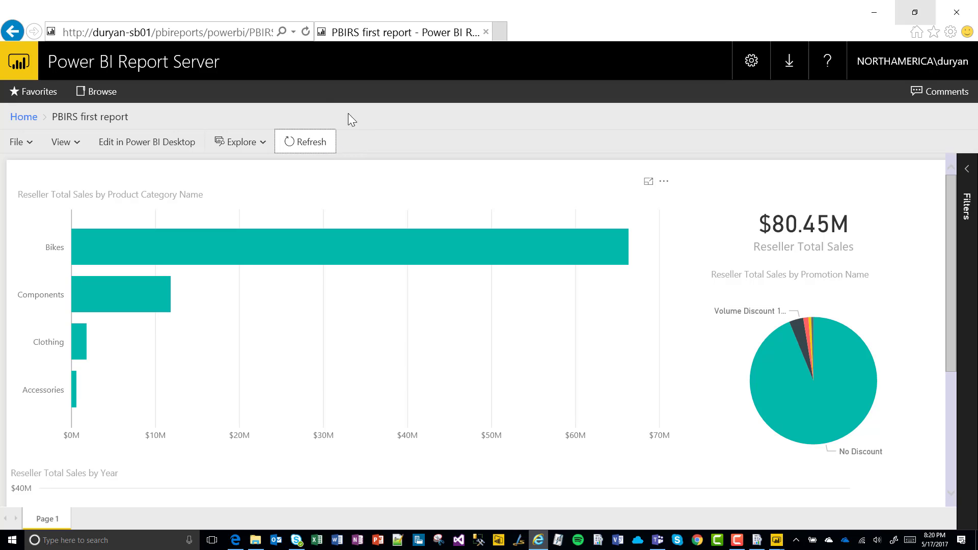
pyautogui.click(316, 142)
pyautogui.press('F5')
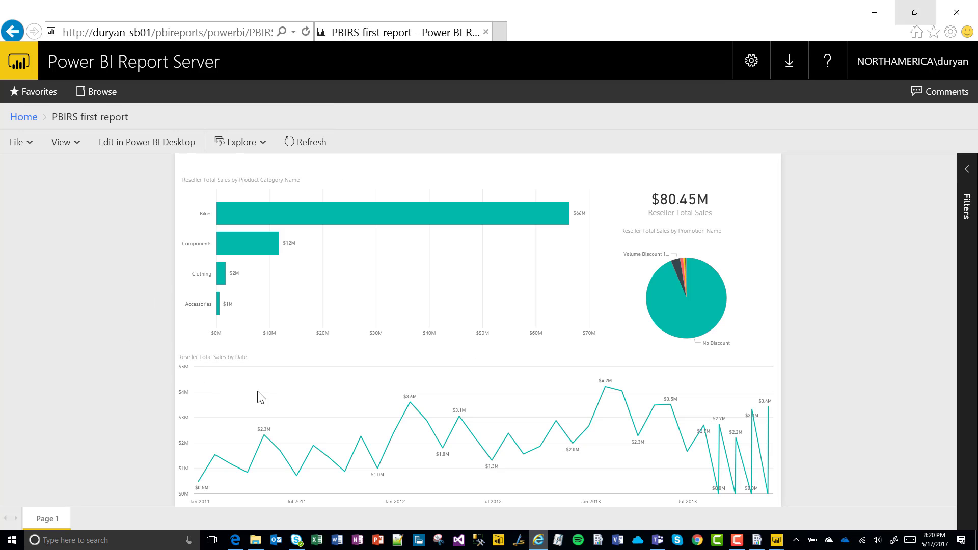
pyautogui.click(254, 248)
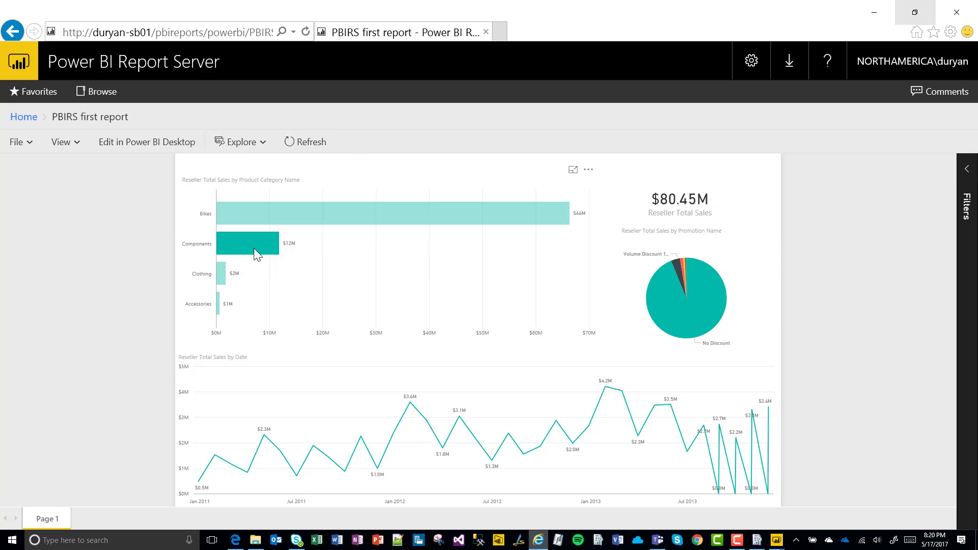
# Clear the Components highlight, view the data behind the product category bar chart, and return to the report.
pyautogui.click(254, 249)
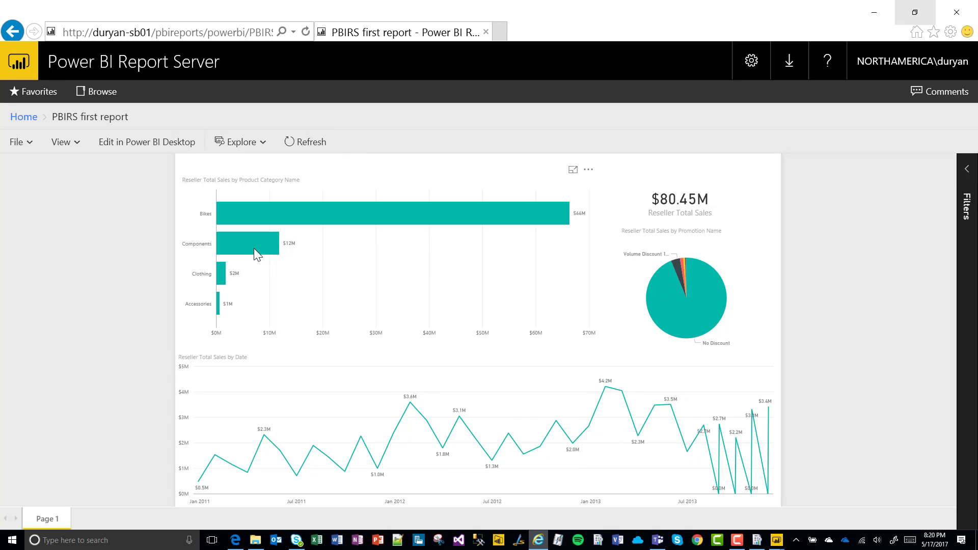
pyautogui.click(257, 147)
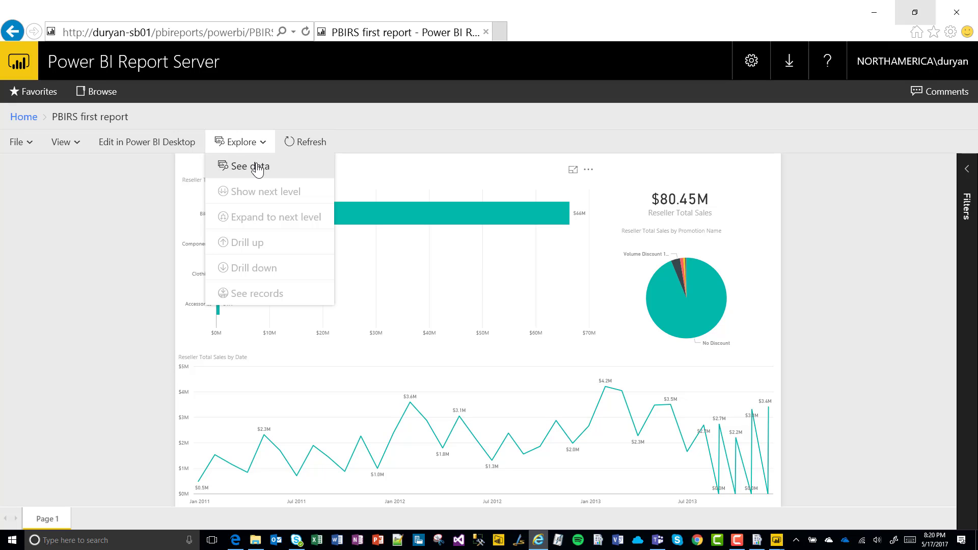
pyautogui.click(418, 176)
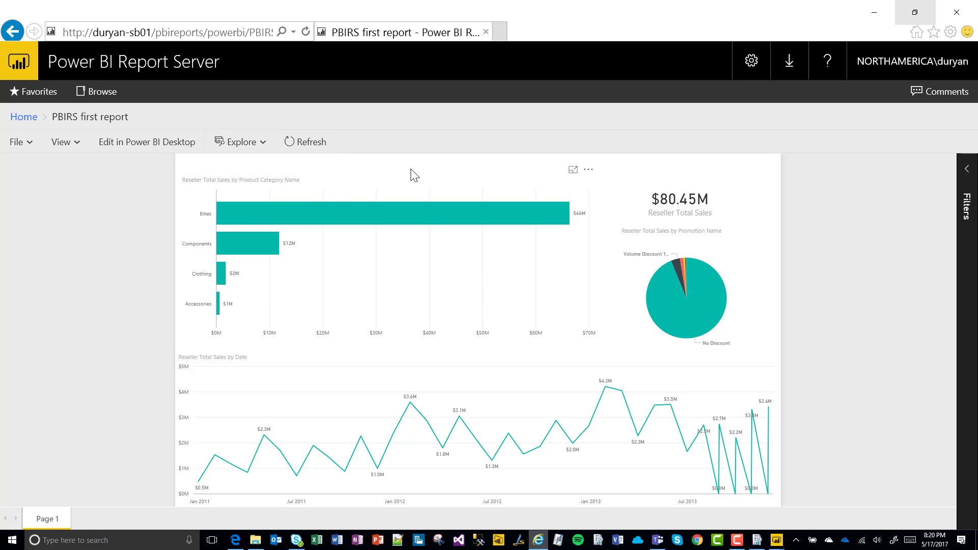
pyautogui.click(257, 144)
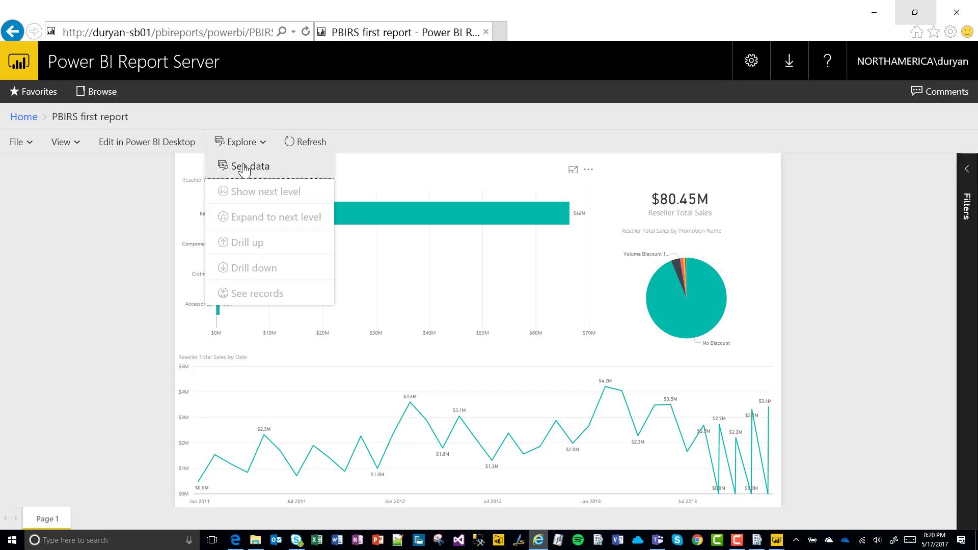
pyautogui.click(244, 168)
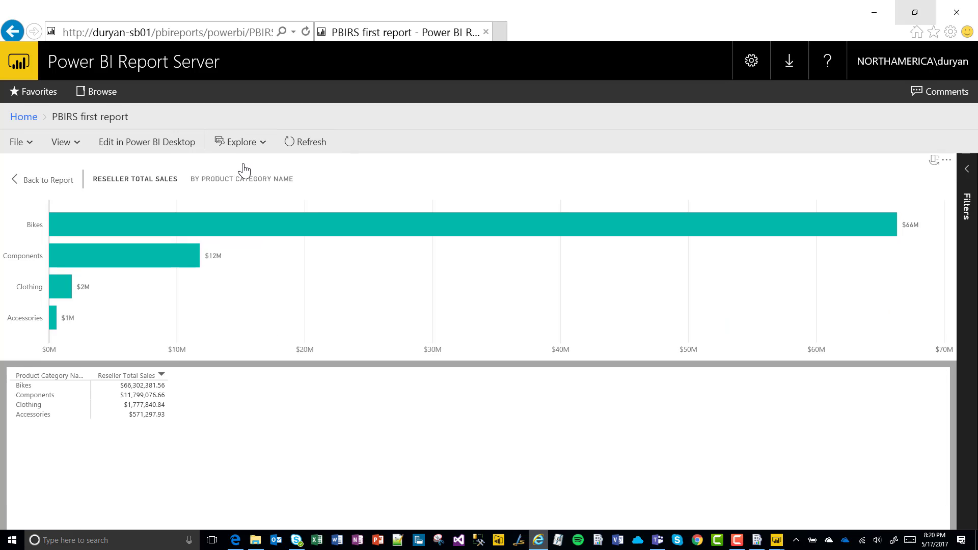
pyautogui.click(42, 180)
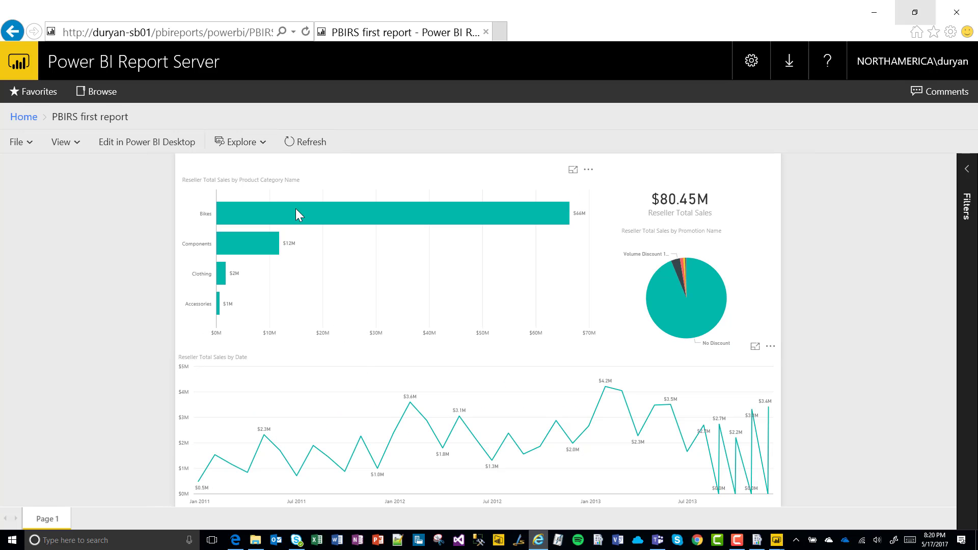
# View the data behind the Reseller Total Sales by Date line chart and return to the report.
pyautogui.click(255, 144)
pyautogui.click(241, 169)
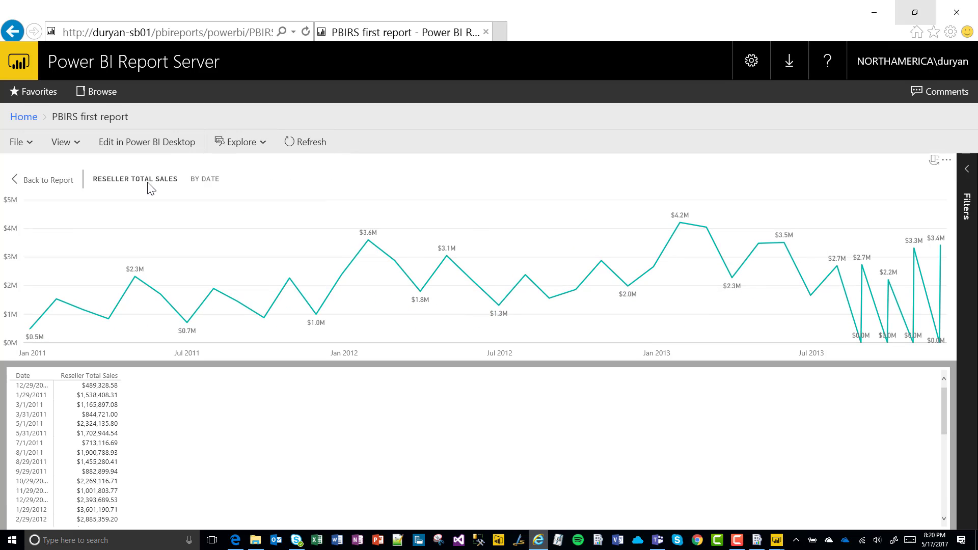
pyautogui.click(34, 179)
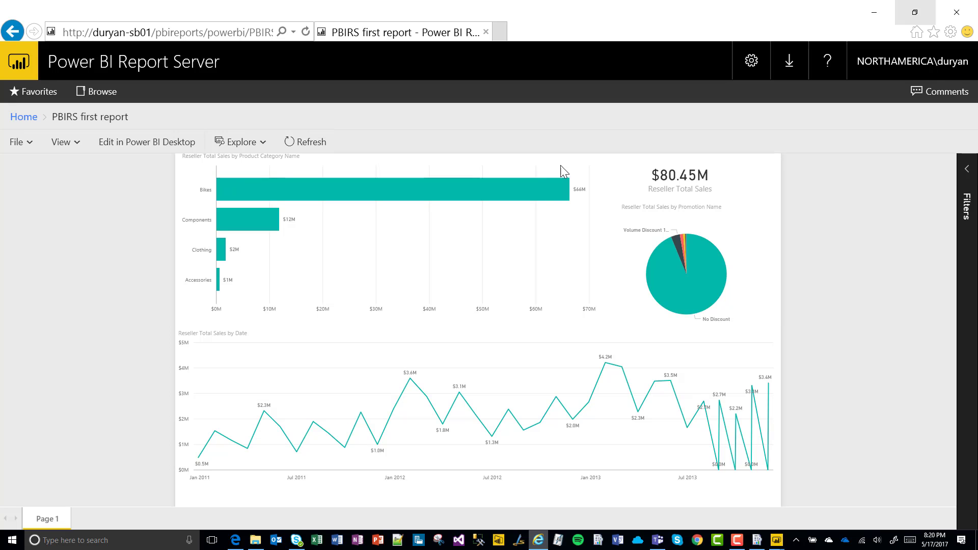
pyautogui.click(514, 193)
pyautogui.click(521, 184)
# Post the comment "This report is great!" on PBIRS first report.
pyautogui.click(937, 91)
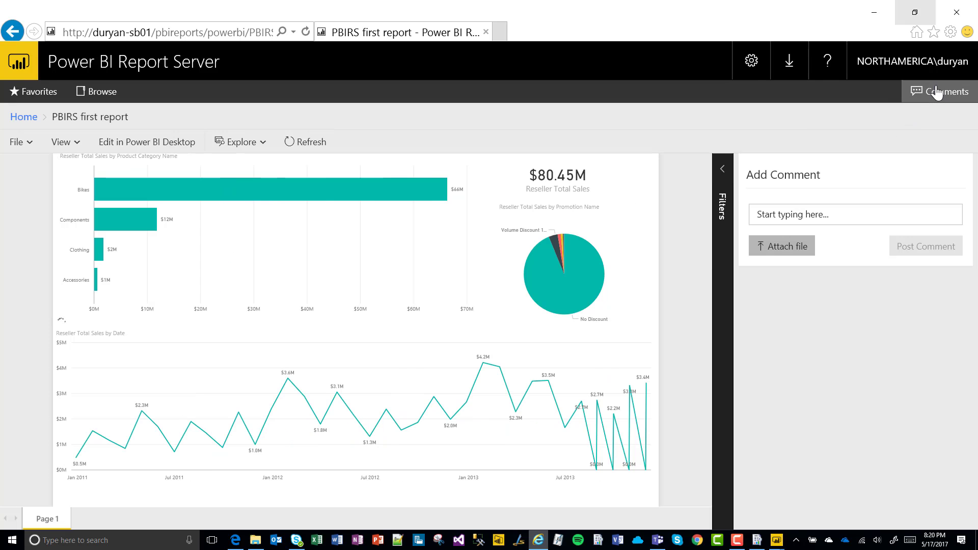
pyautogui.click(794, 215)
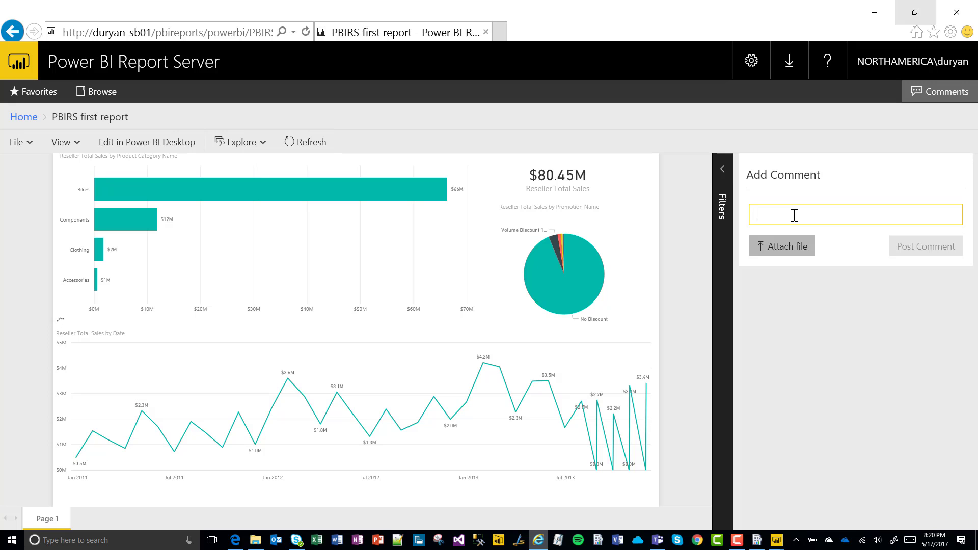
pyautogui.write('This report is great!')
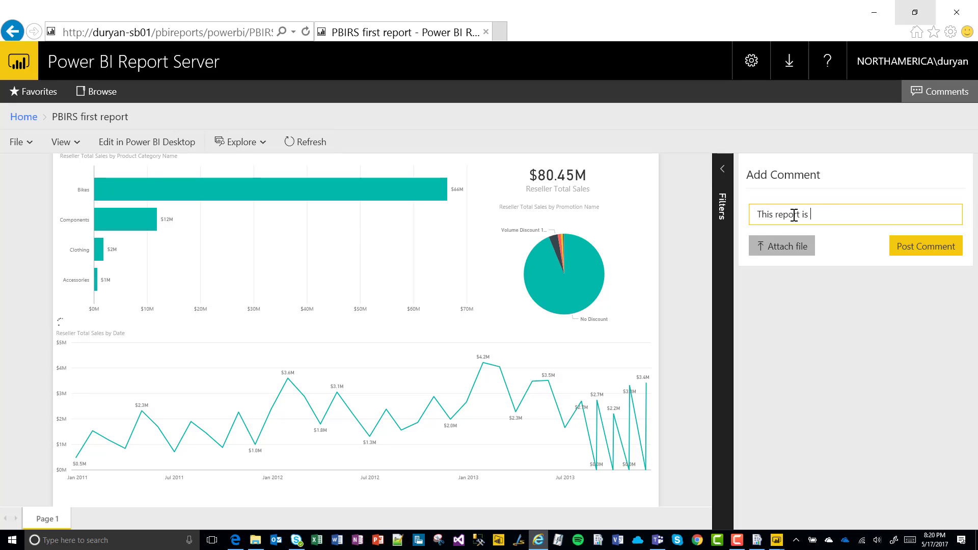
pyautogui.click(912, 248)
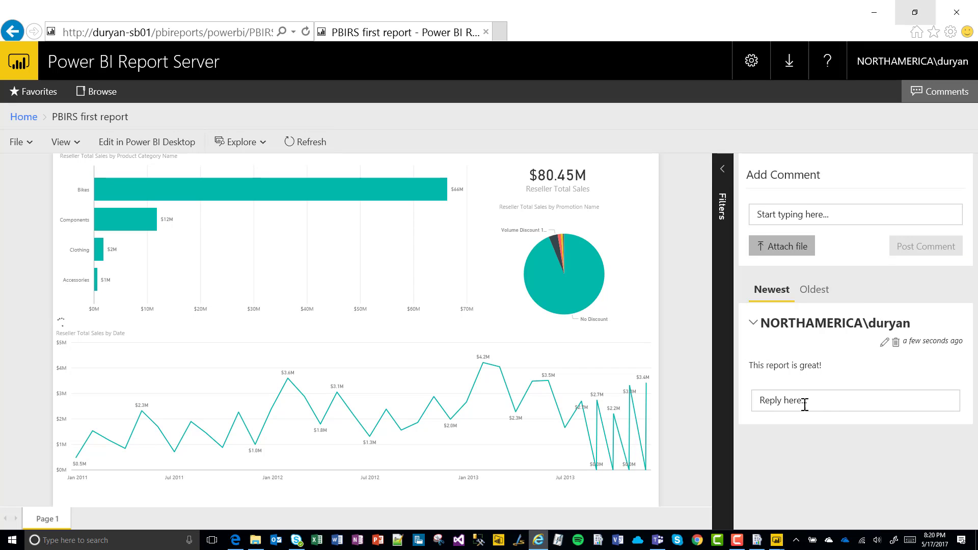
# Reply "Yes, I know!" to the posted comment.
pyautogui.click(827, 403)
pyautogui.write('Yes, I know!')
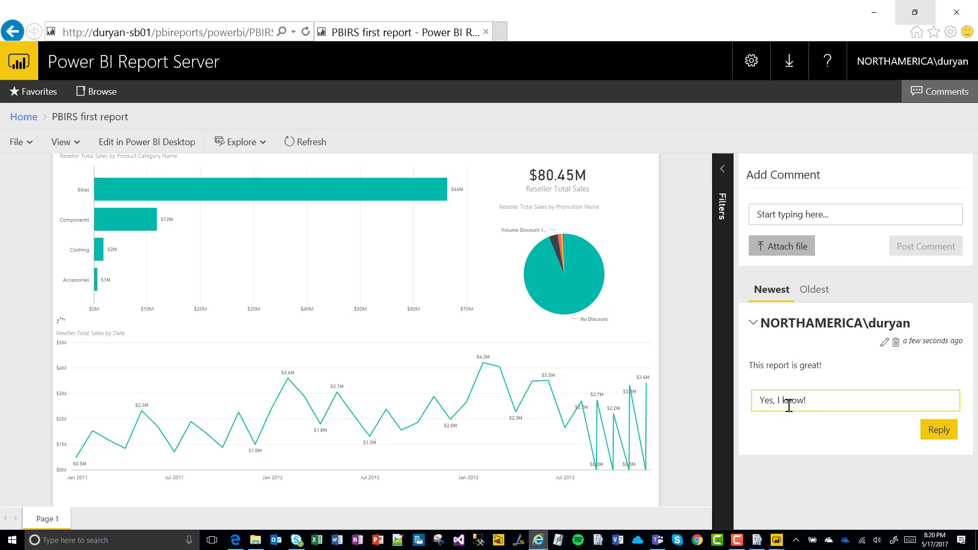
pyautogui.click(939, 430)
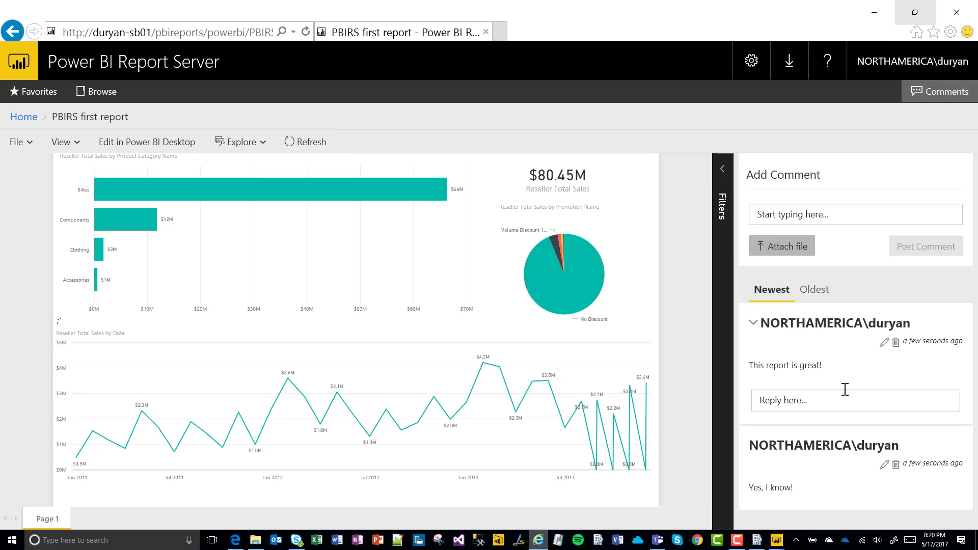
# Open the site settings and review the General, Branding and Schedules pages.
pyautogui.click(752, 62)
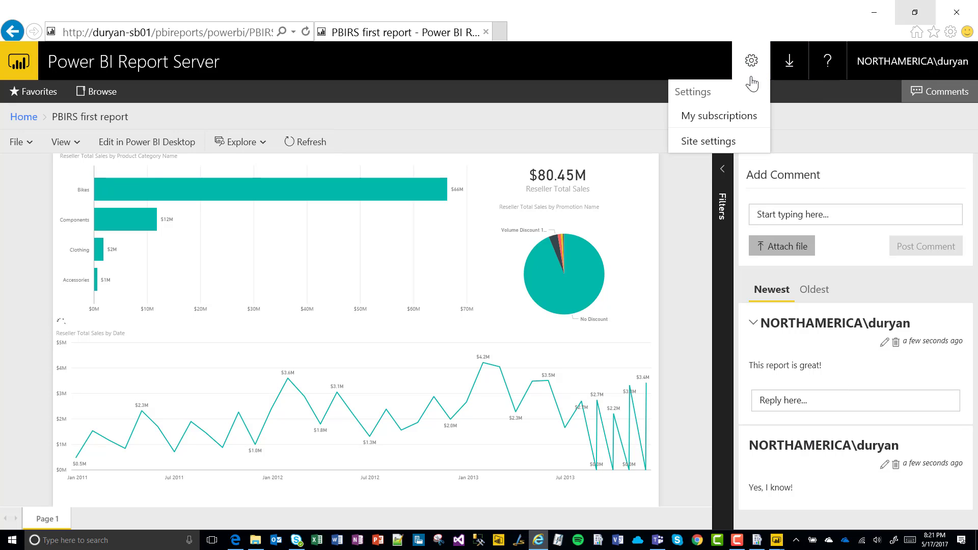
pyautogui.click(709, 141)
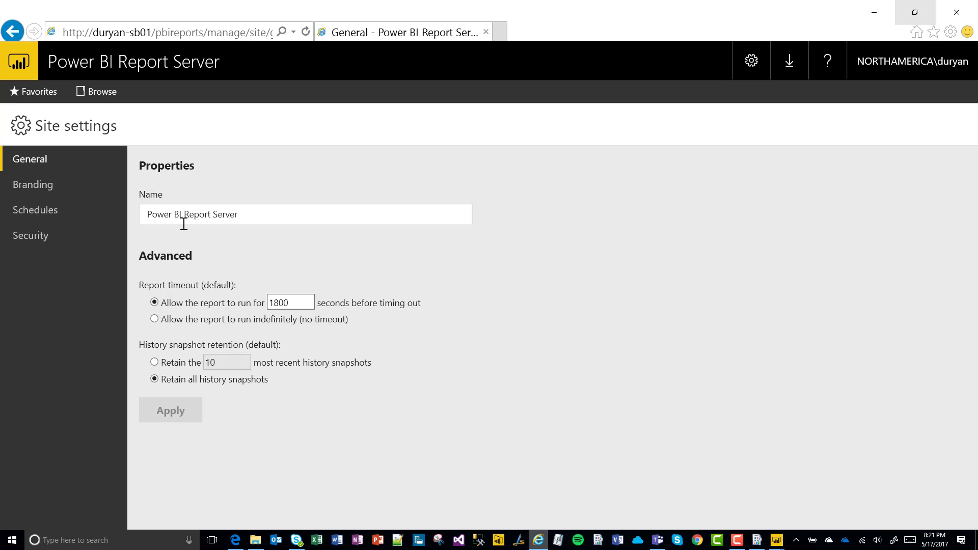
pyautogui.click(40, 186)
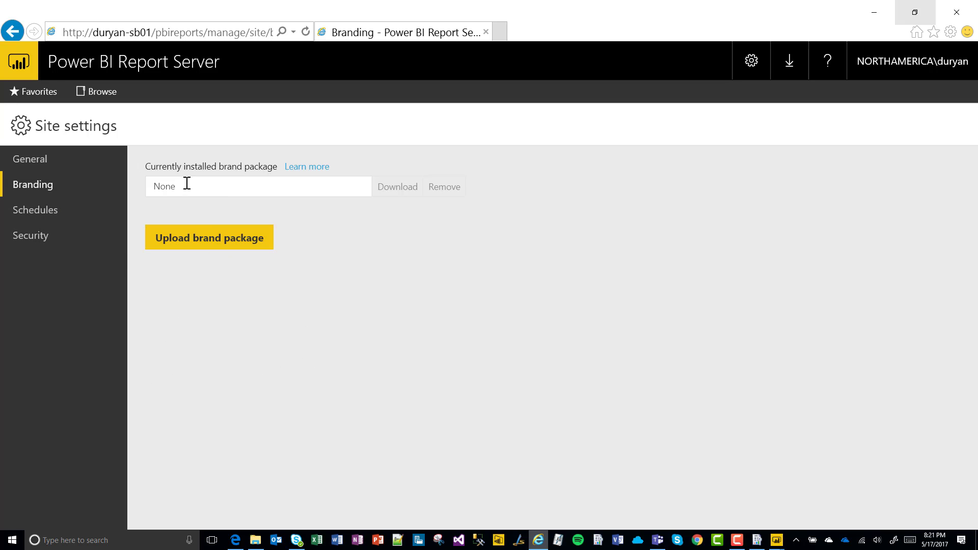
pyautogui.click(54, 214)
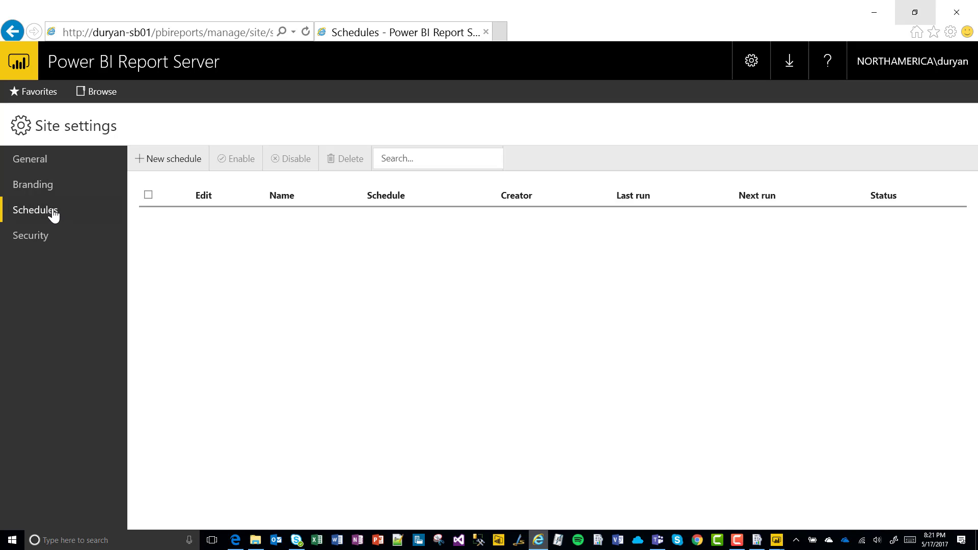
# Examine the options for creating a new schedule, and check which tools the report server offers for download.
pyautogui.click(166, 168)
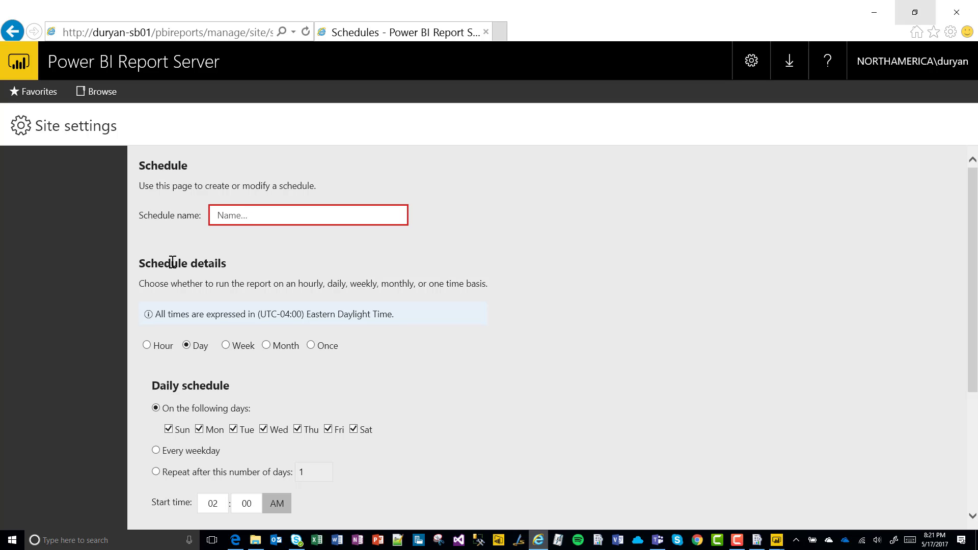
pyautogui.scroll(-4, 173, 263)
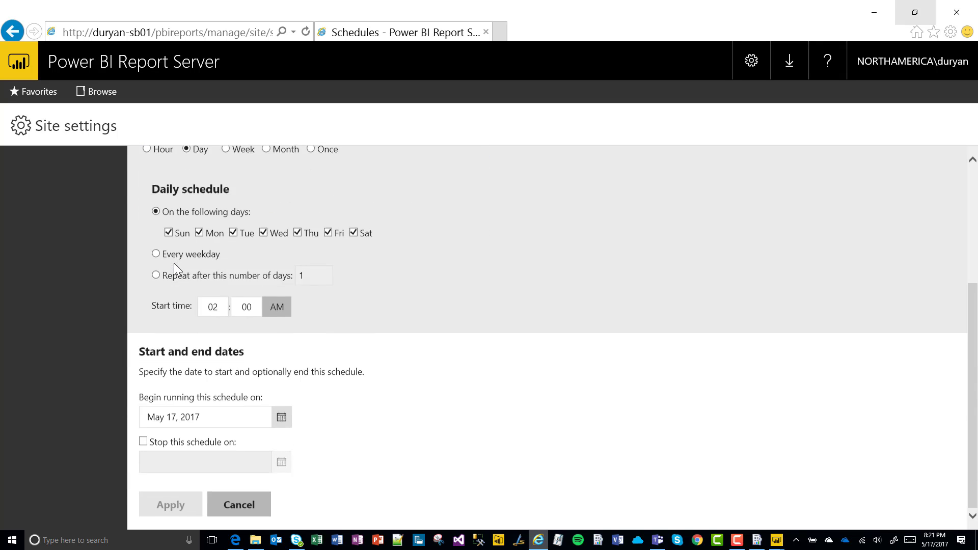
pyautogui.scroll(4, 176, 263)
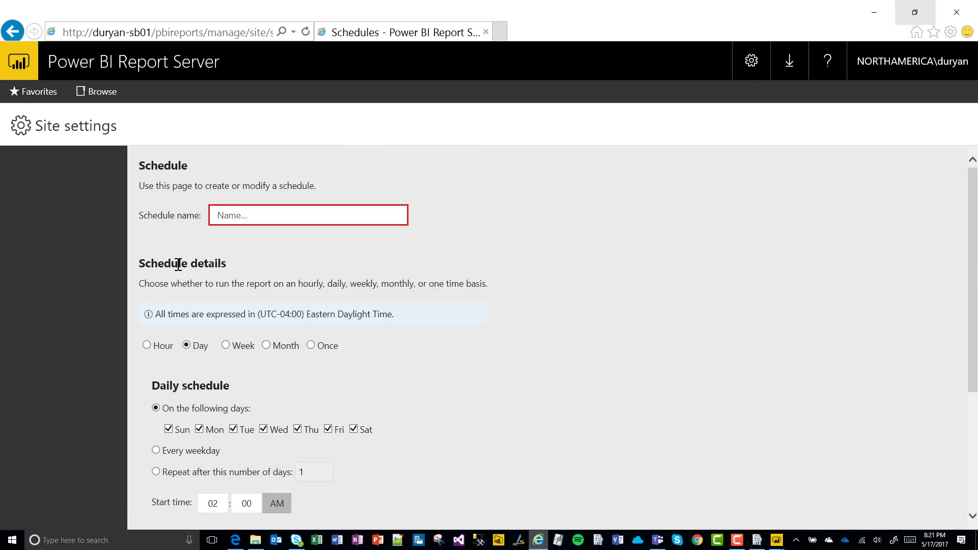
pyautogui.click(219, 215)
pyautogui.click(791, 71)
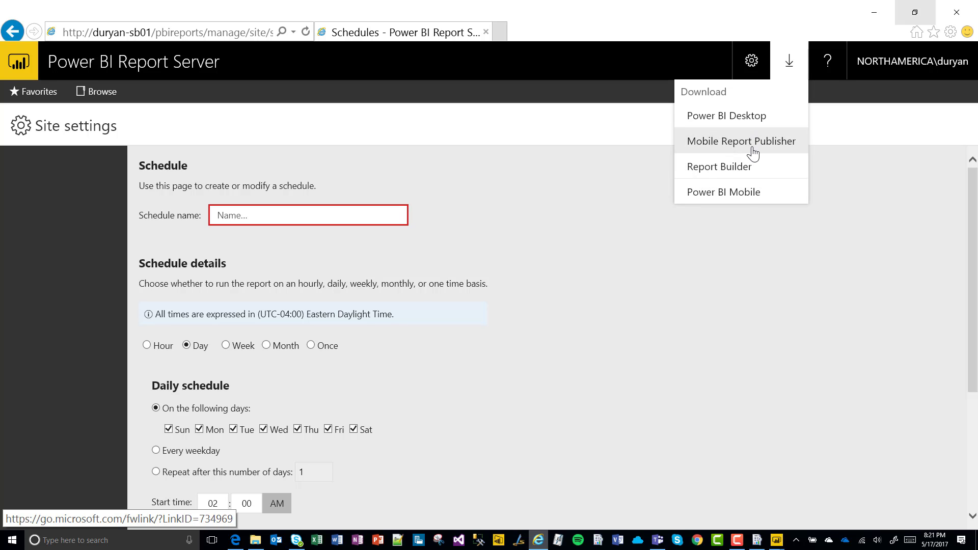
pyautogui.click(354, 102)
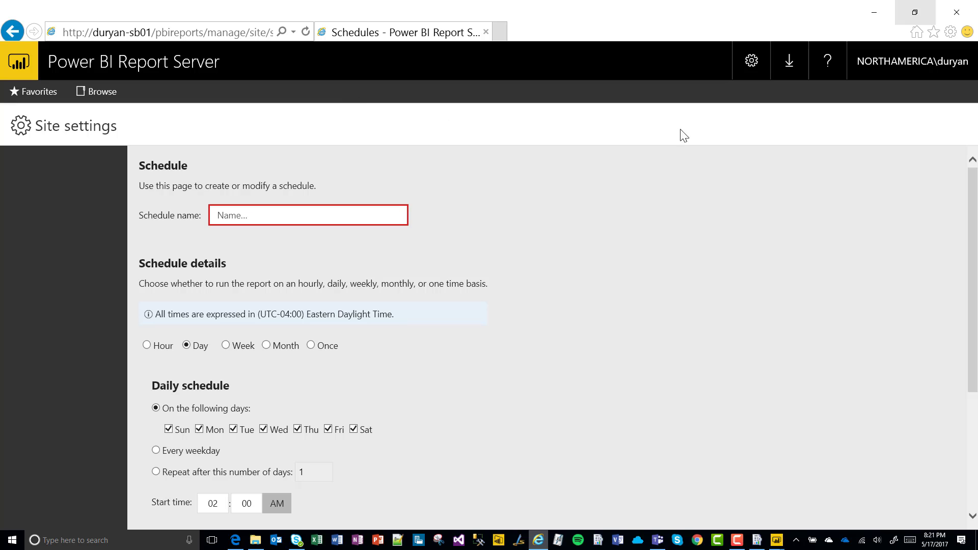
# Return to the Home folder and view the types of items that can be created there.
pyautogui.click(58, 93)
pyautogui.click(97, 94)
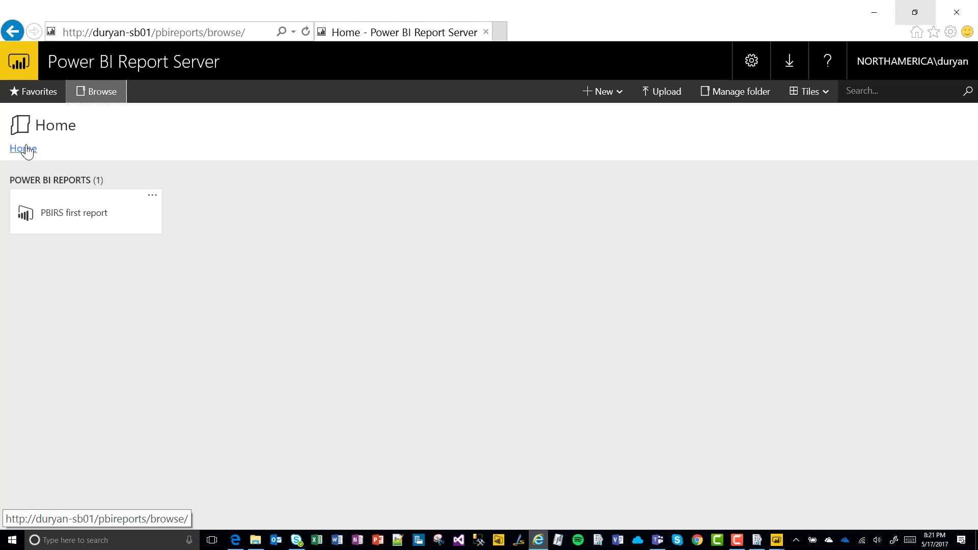
pyautogui.click(578, 92)
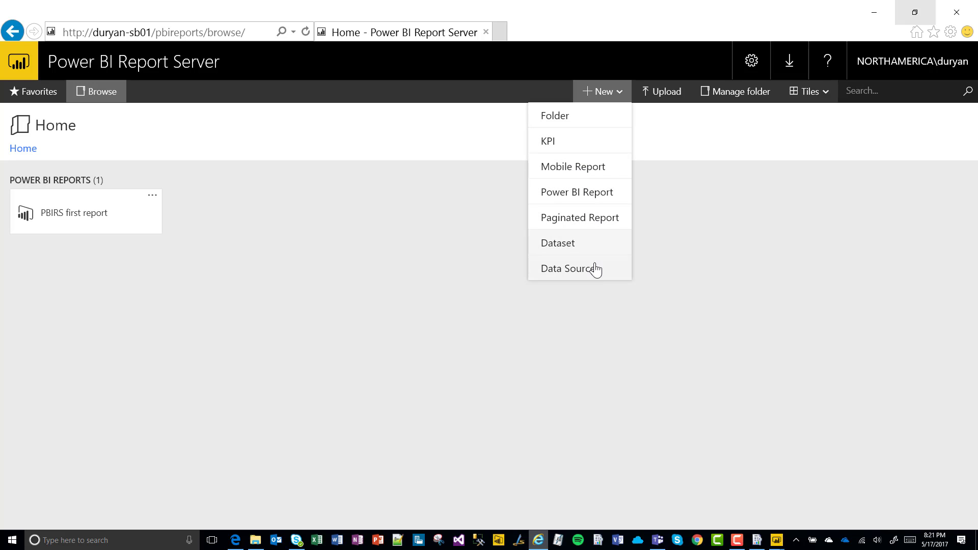
# Display the Home folder contents as a list, and switch the display back to tiles.
pyautogui.click(820, 97)
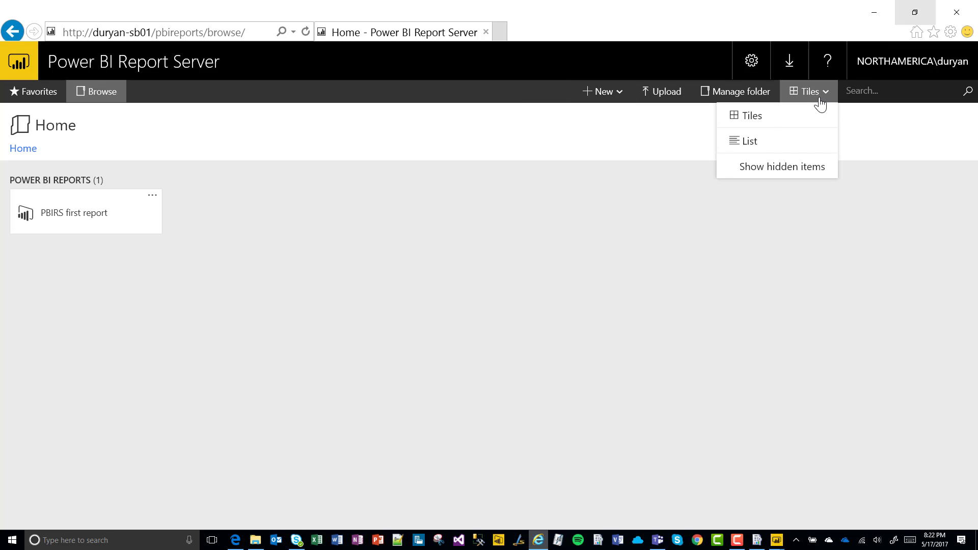
pyautogui.click(771, 122)
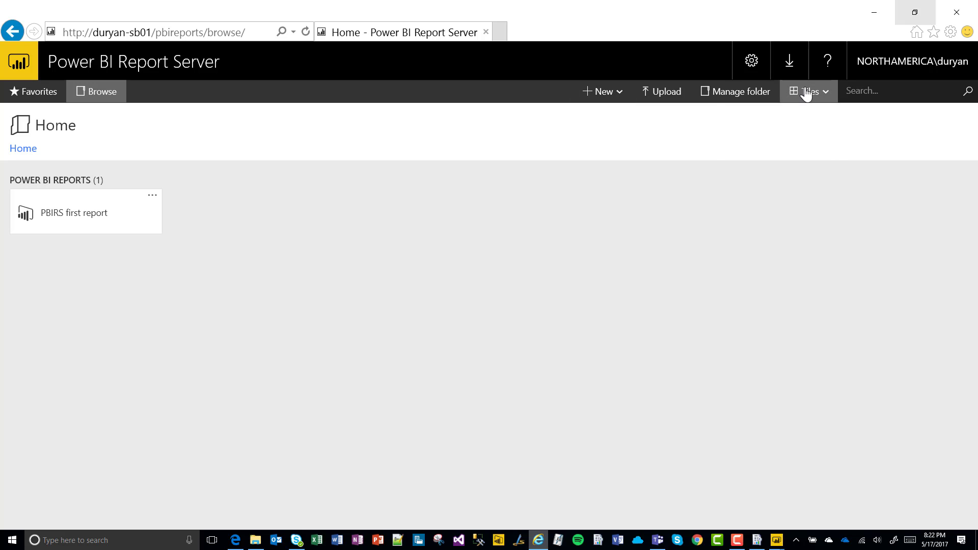
pyautogui.click(805, 94)
pyautogui.click(781, 144)
pyautogui.click(814, 94)
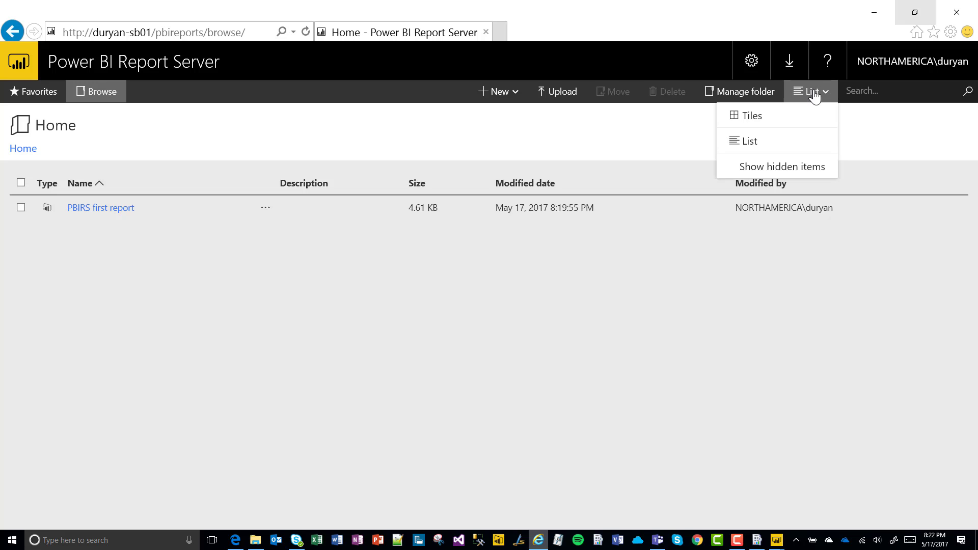
pyautogui.click(746, 122)
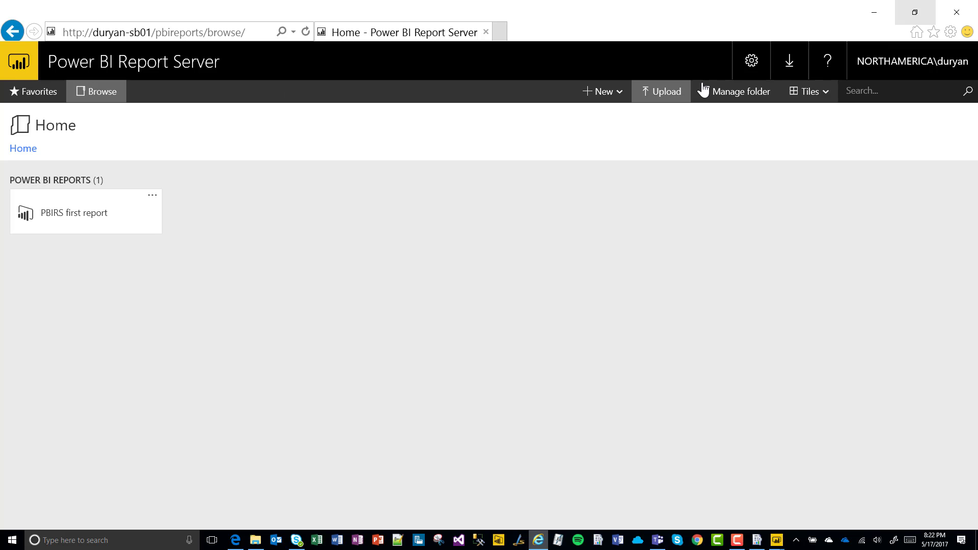
# Check the Power BI Report Server version information and close it.
pyautogui.click(829, 61)
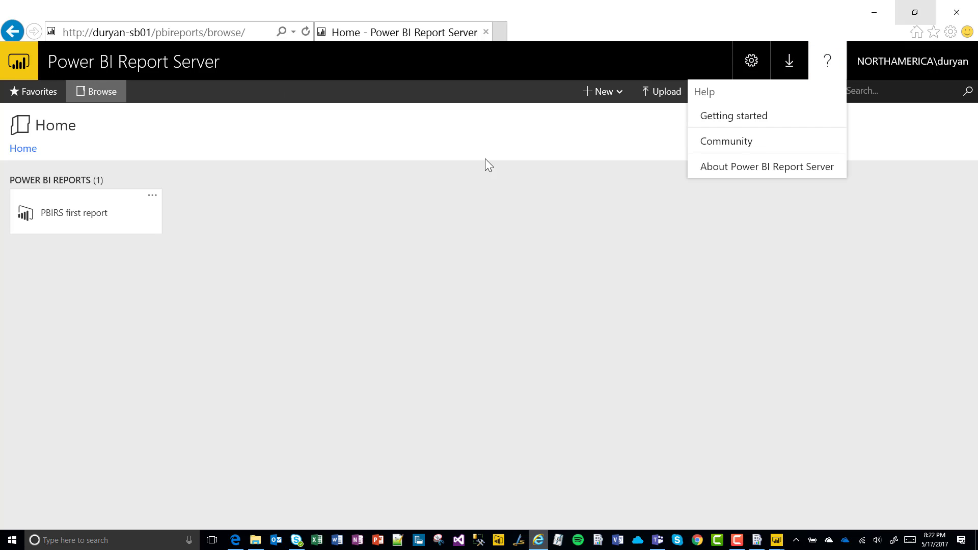
pyautogui.click(707, 167)
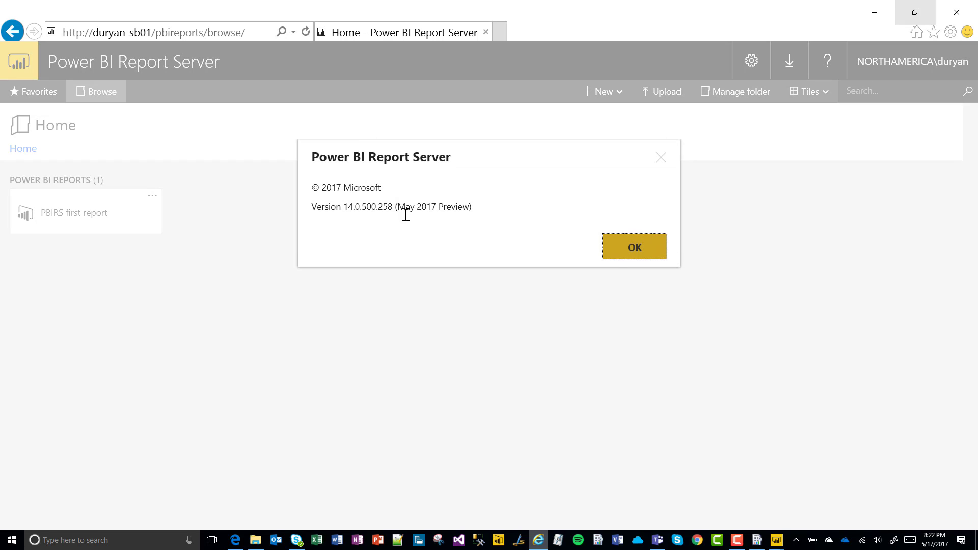
pyautogui.click(615, 249)
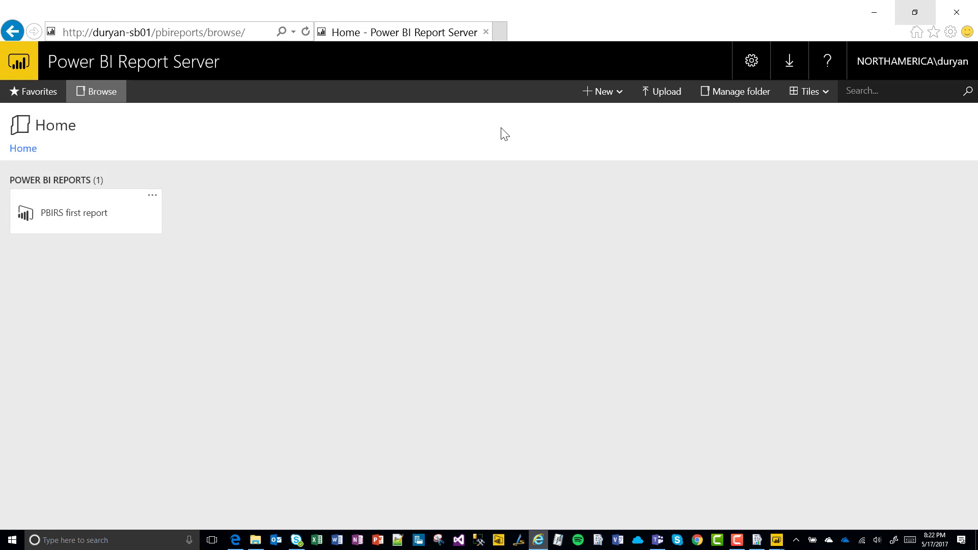
# Open PBIRS first report from the Home folder.
pyautogui.click(55, 209)
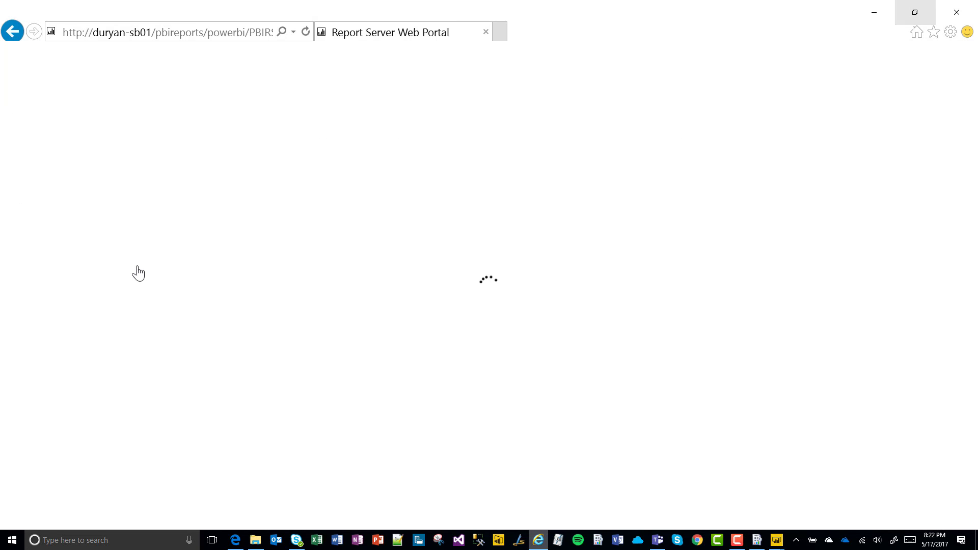